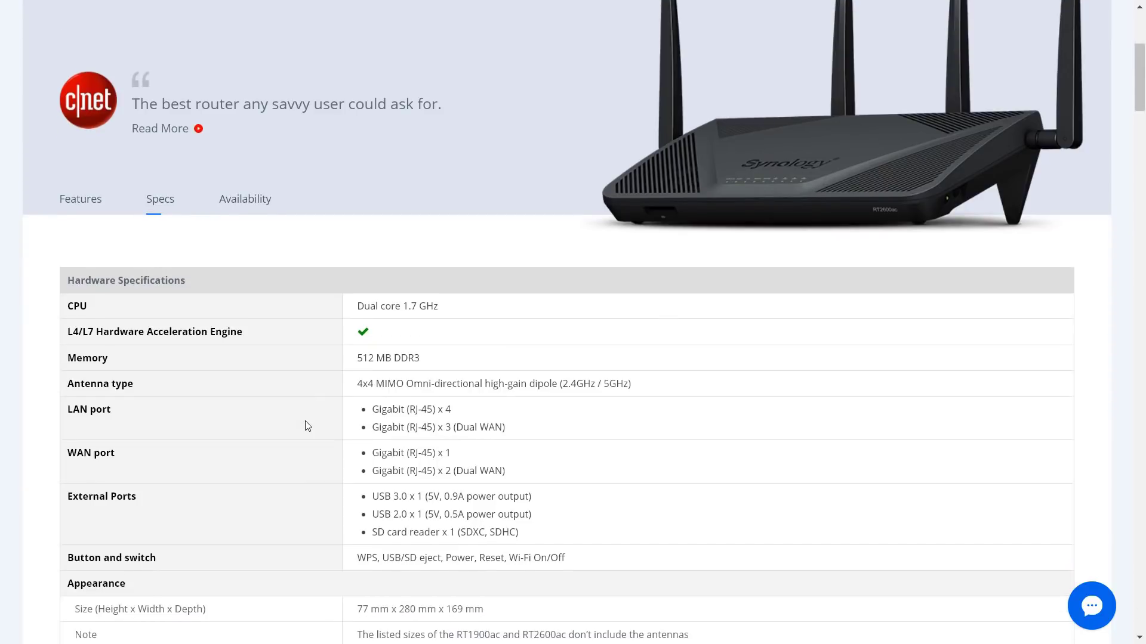
# Step: Drag Safe Access from the Main Menu onto the desktop, then list all packages in Package Center
pyautogui.scroll(1, 305, 425)
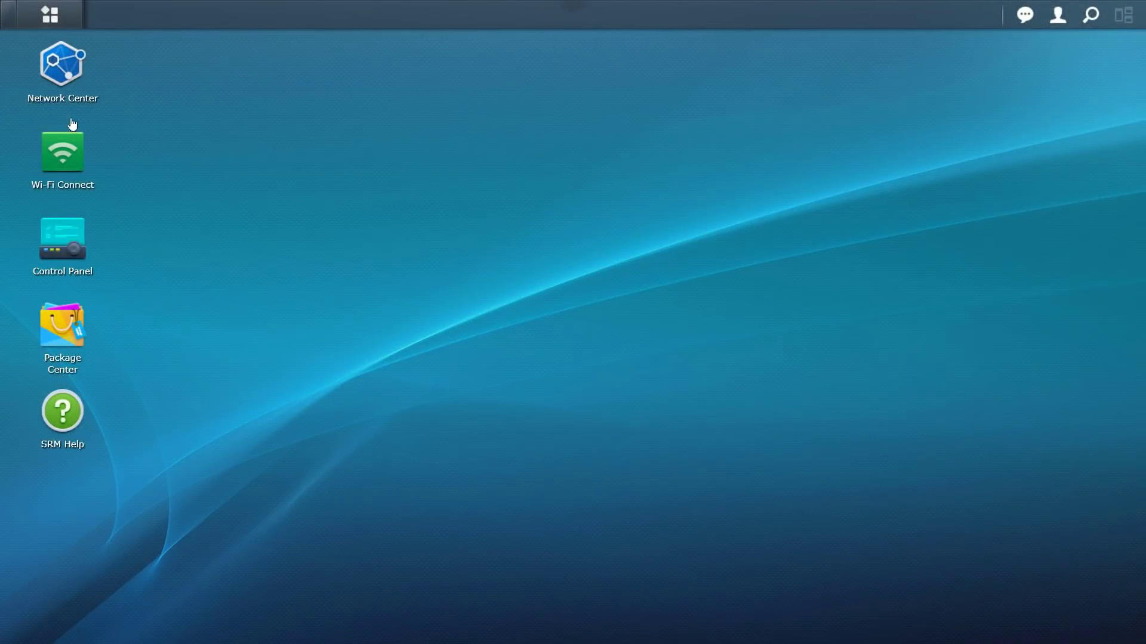
pyautogui.click(33, 7)
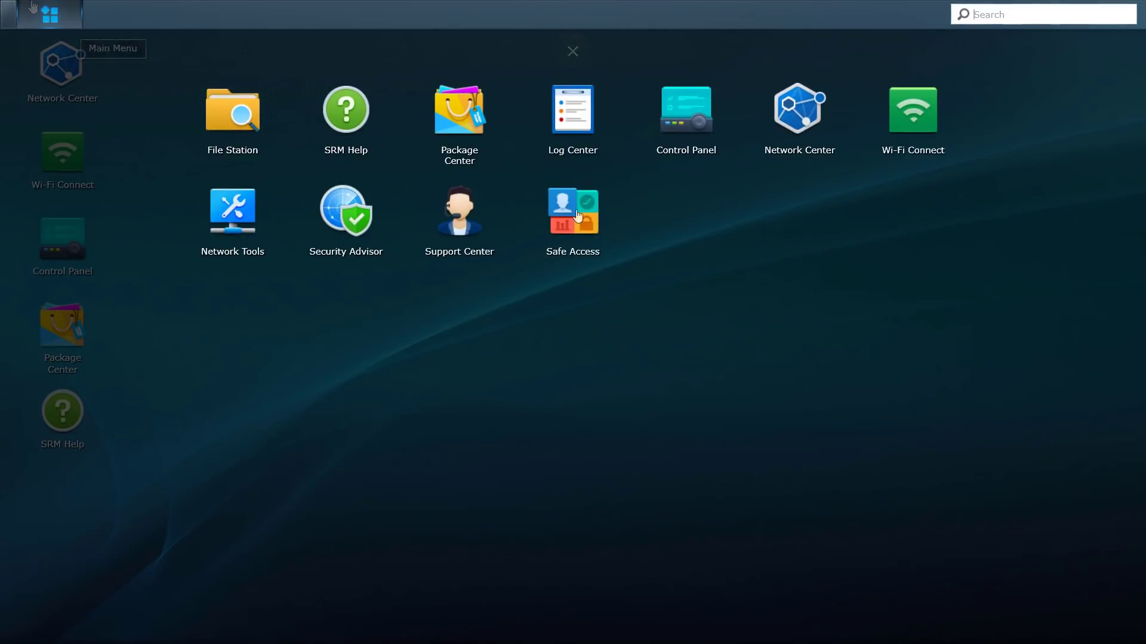
pyautogui.moveTo(573, 215); pyautogui.dragTo(114, 467)
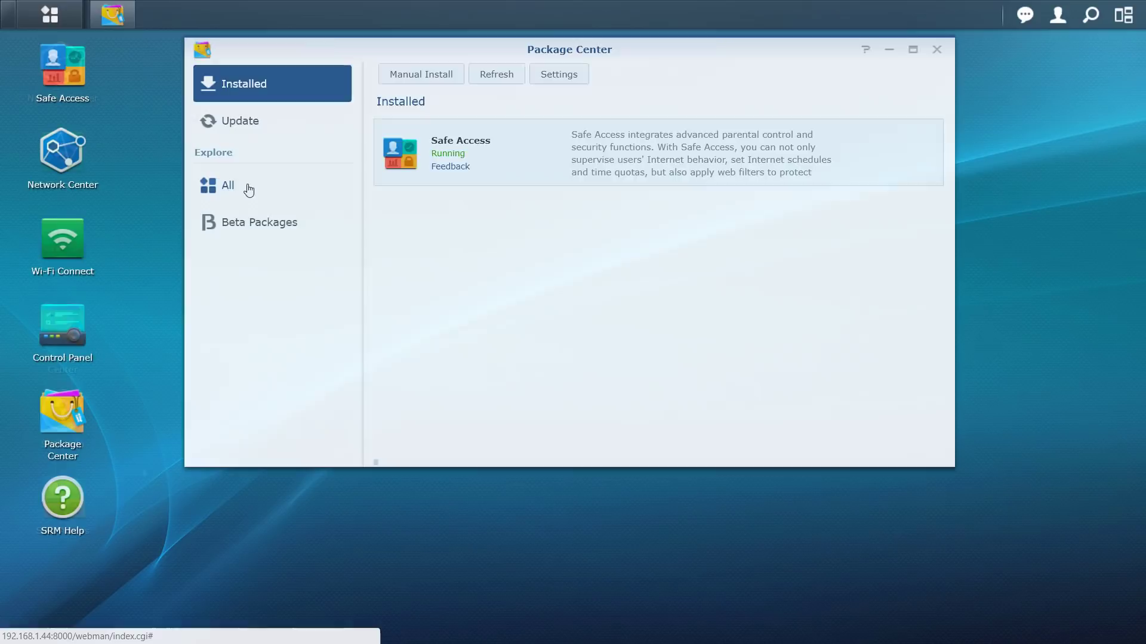
pyautogui.click(244, 188)
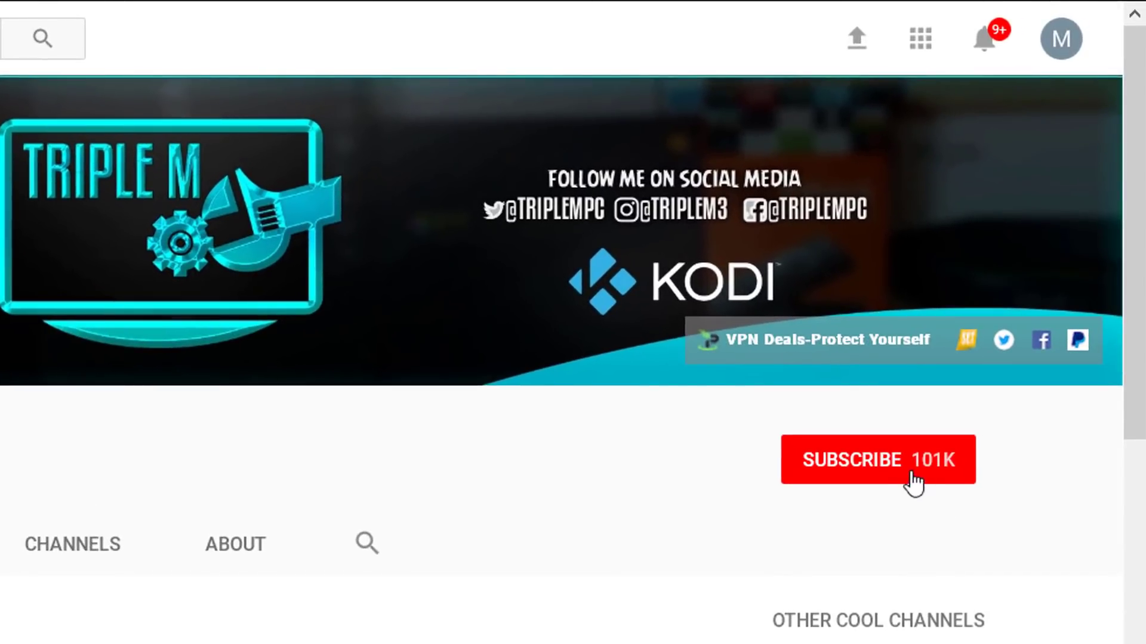
# Step: Subscribe to the YouTube channel and turn on its bell notifications
pyautogui.click(909, 465)
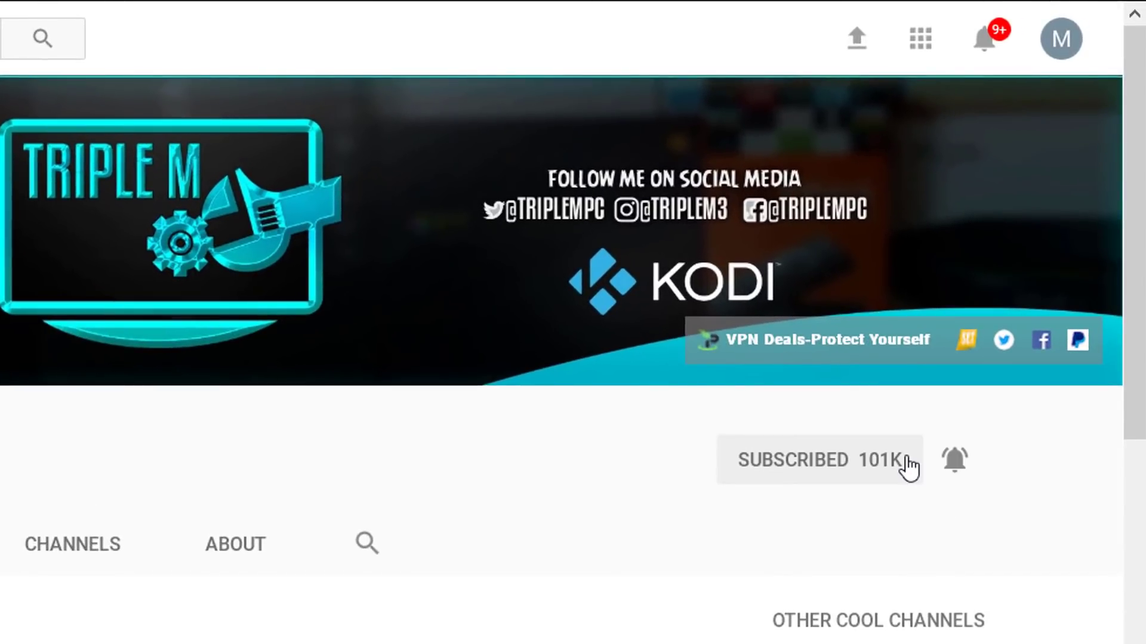
pyautogui.click(957, 463)
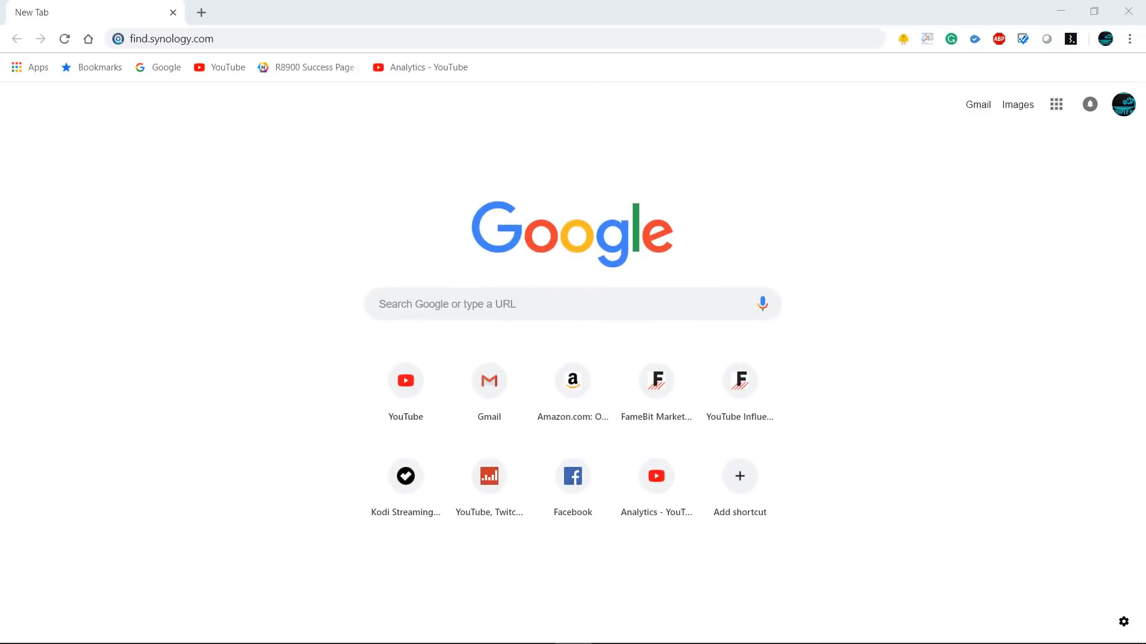
# Step: On find.synology.com, pick the SynologyRouter instead of the DS918+, finish setup, and launch SRM
pyautogui.click(260, 42)
pyautogui.press('Return')
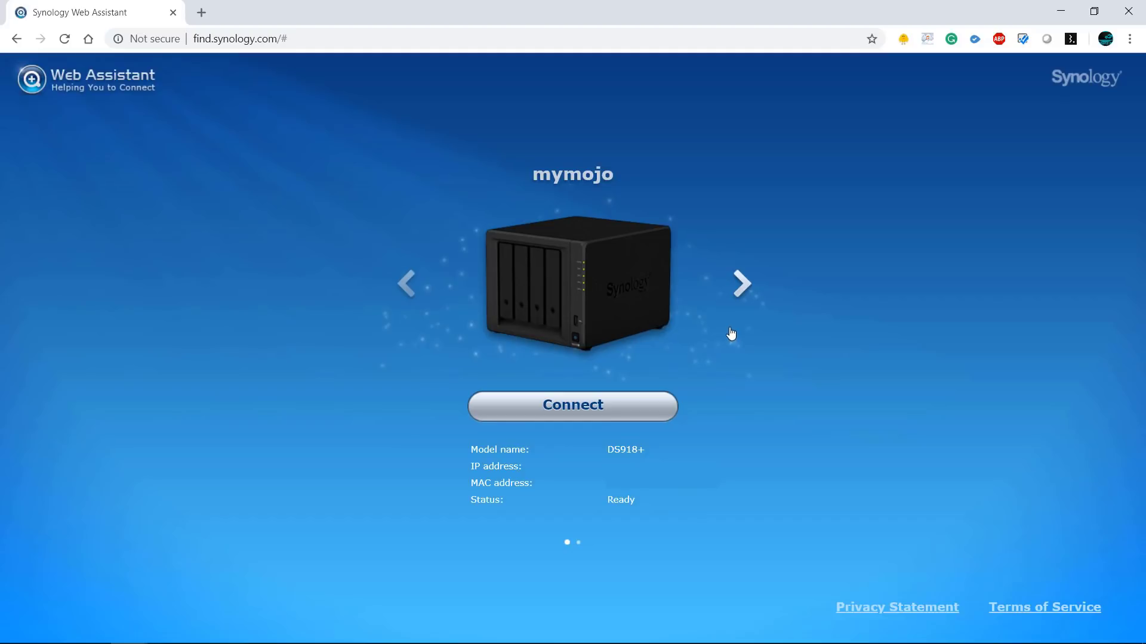
pyautogui.click(742, 286)
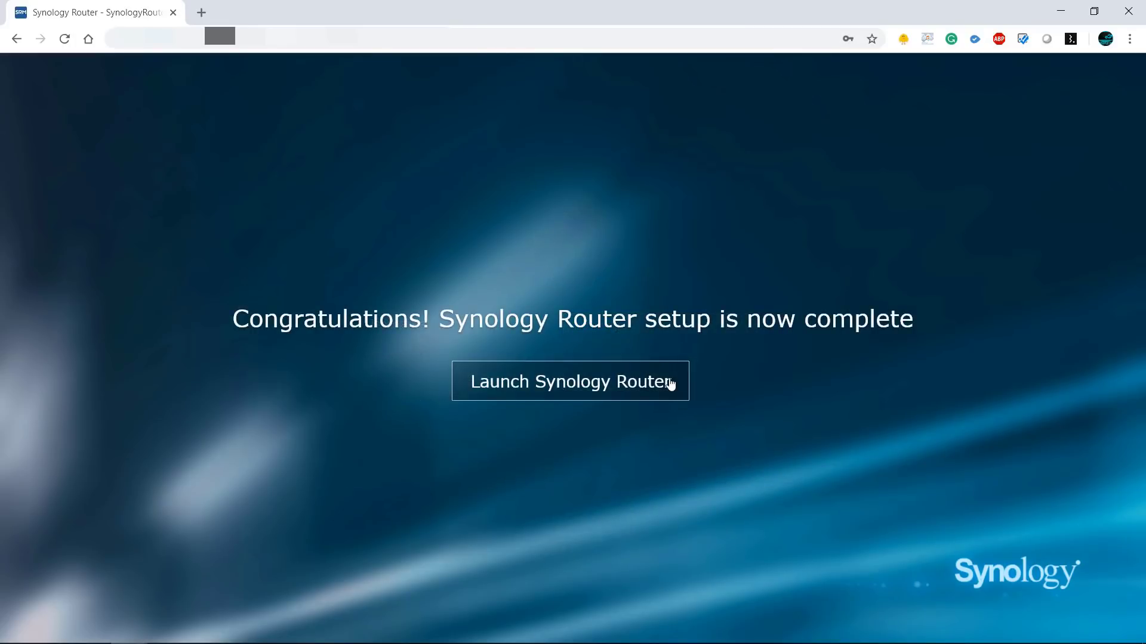
pyautogui.click(580, 387)
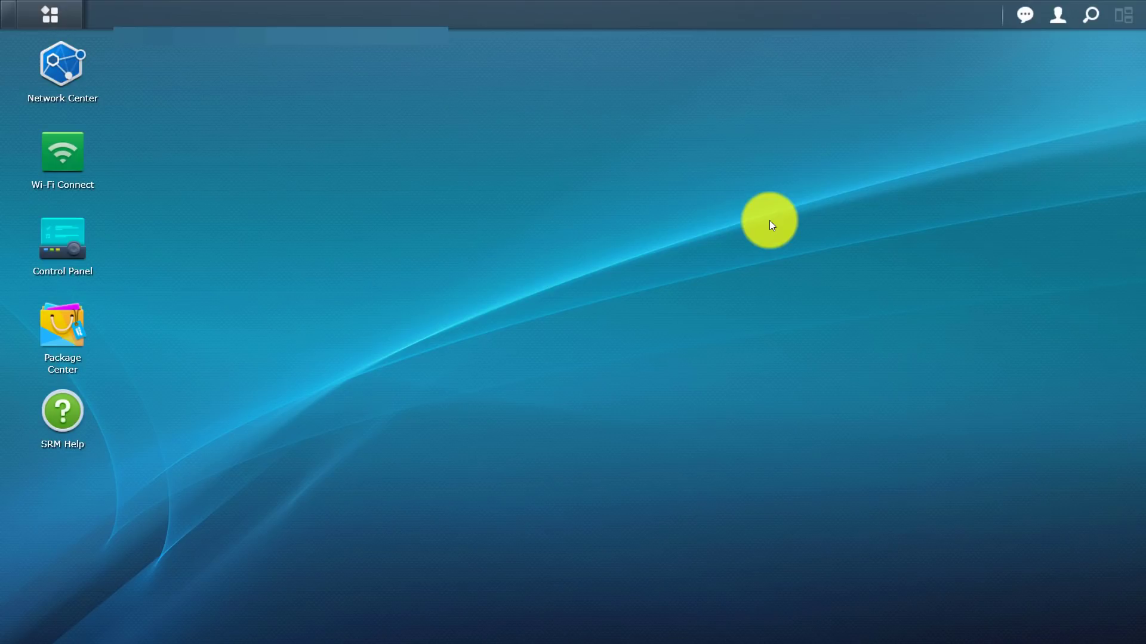
# Step: Look over the Desktop and Email Account tabs in Personal Options, close it, and reopen the admin menu
pyautogui.click(1058, 22)
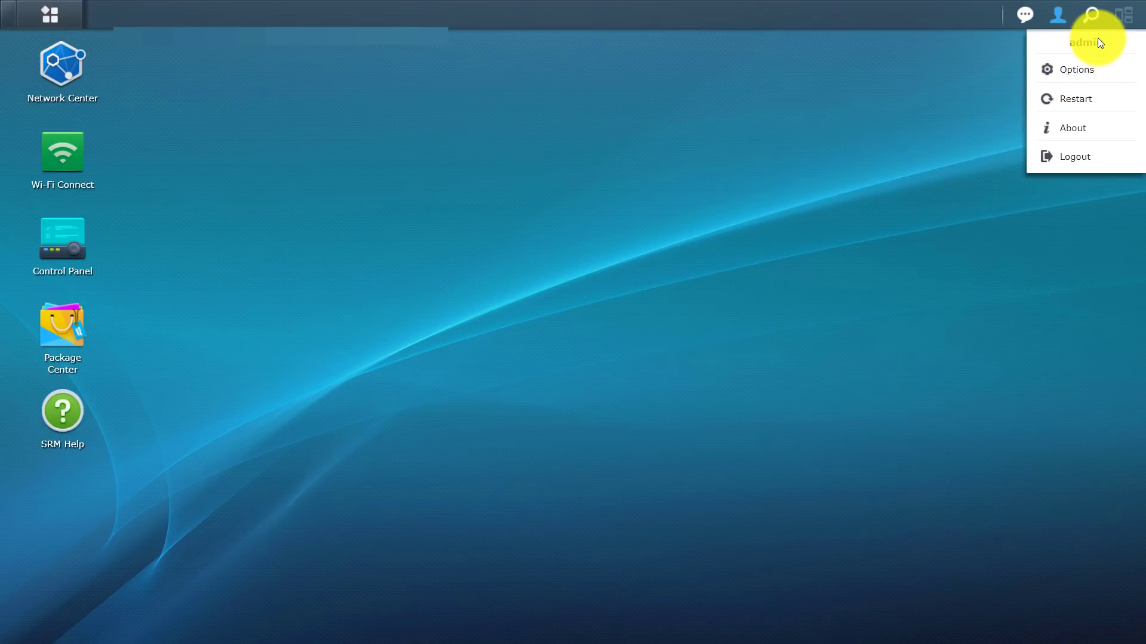
pyautogui.click(1073, 72)
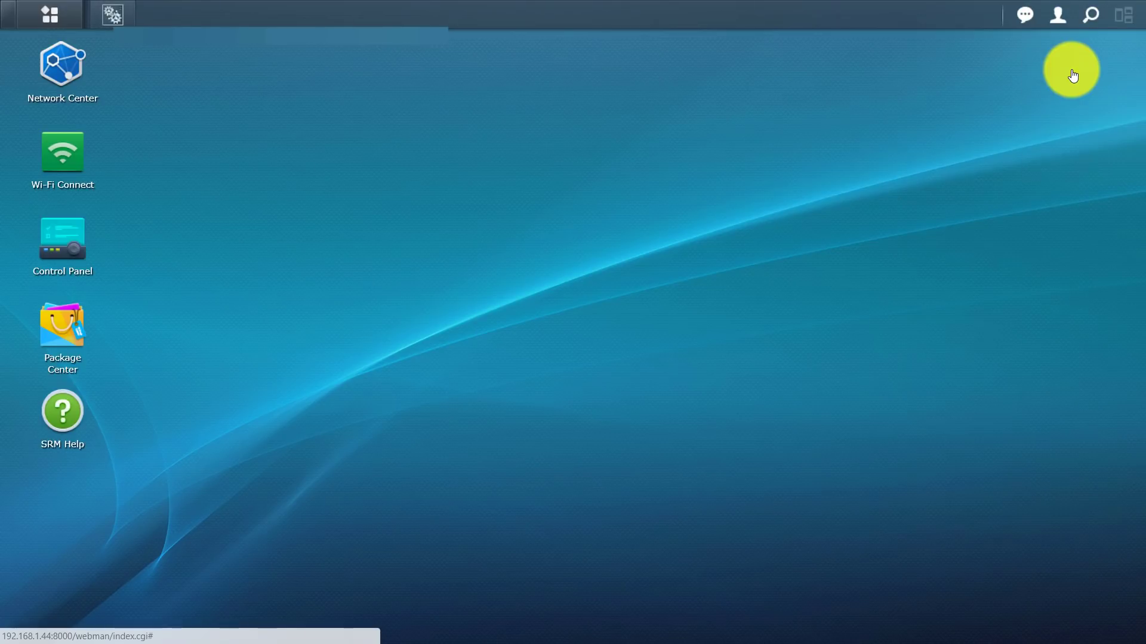
pyautogui.click(182, 141)
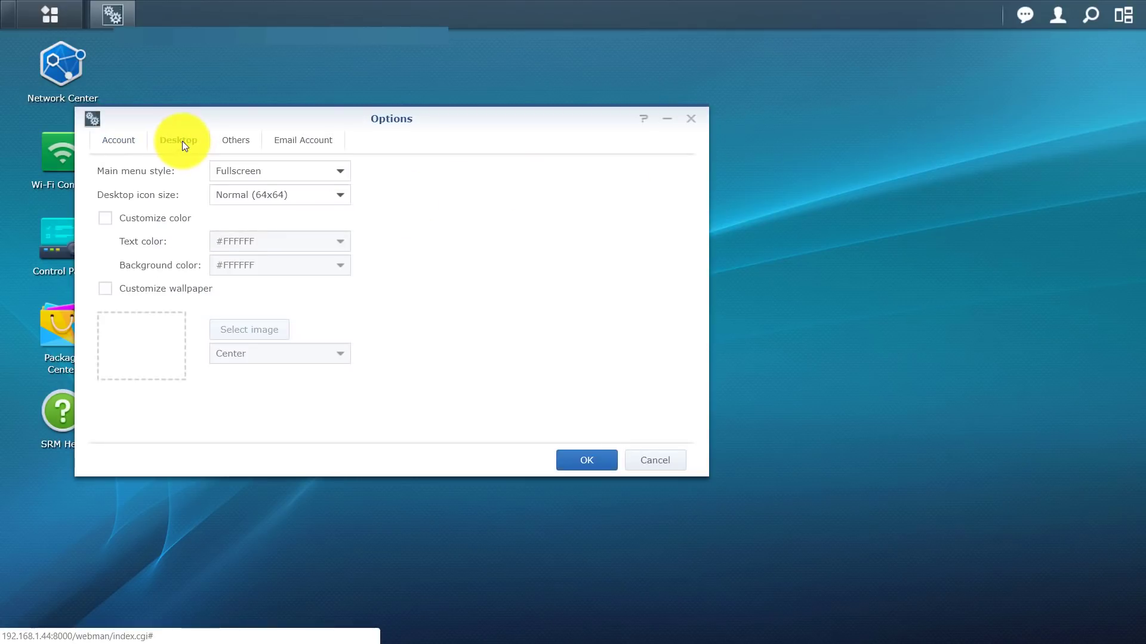
pyautogui.click(298, 140)
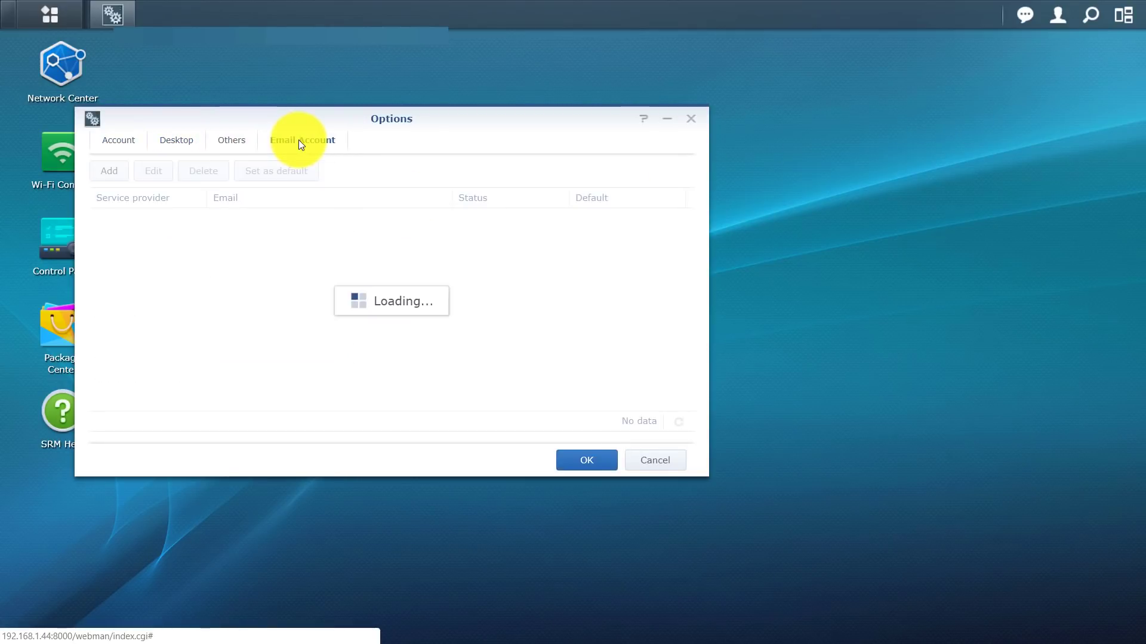
pyautogui.click(691, 118)
pyautogui.click(1062, 25)
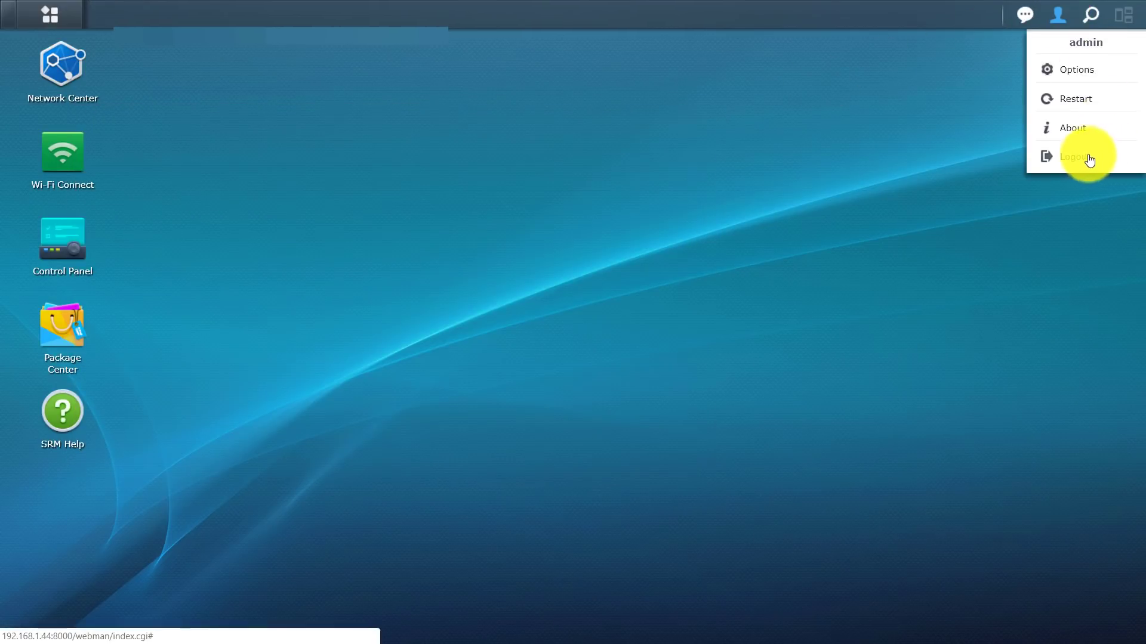
# Step: Check and dismiss notifications, then add a Safe Access desktop shortcut placed ahead of Network Center
pyautogui.click(1025, 19)
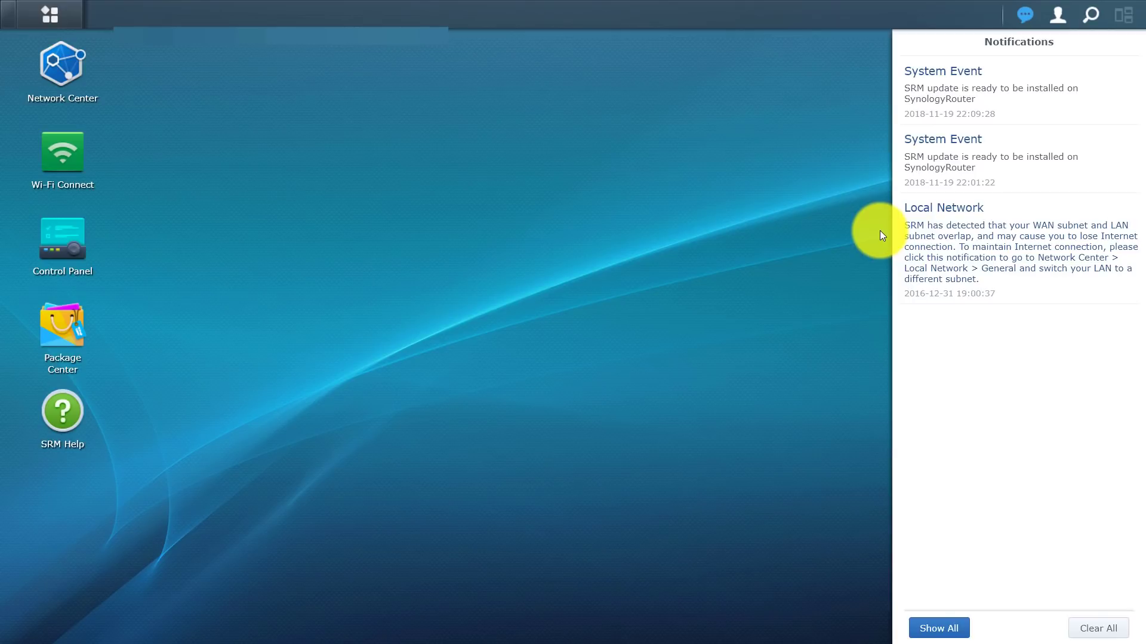
pyautogui.click(844, 208)
pyautogui.click(32, 7)
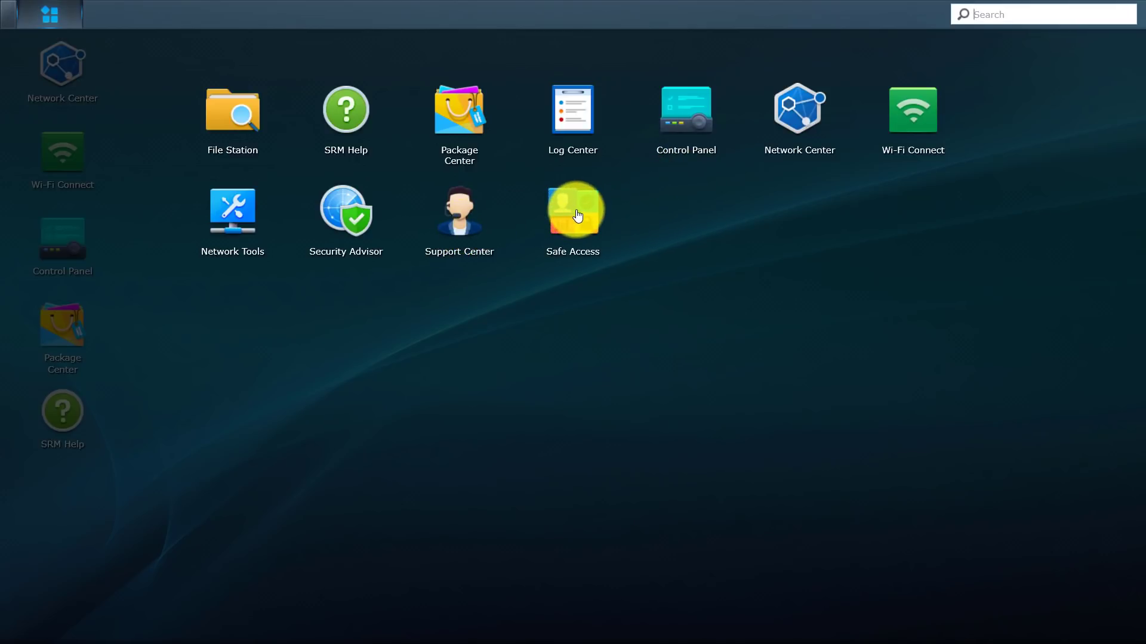
pyautogui.moveTo(577, 216); pyautogui.dragTo(122, 464)
pyautogui.moveTo(51, 485); pyautogui.dragTo(104, 39)
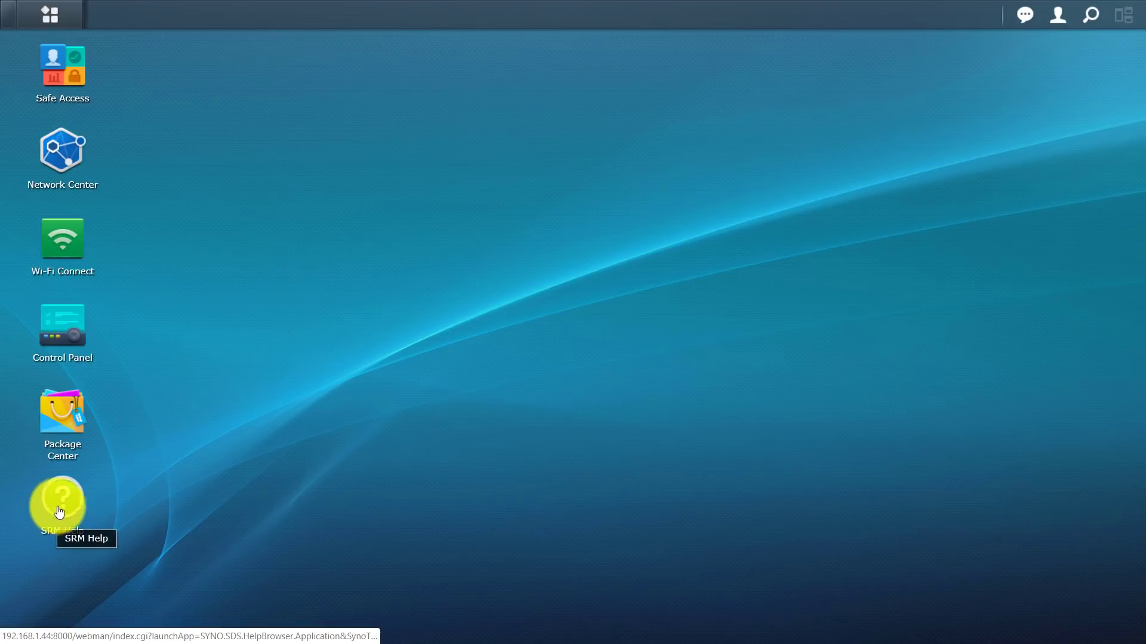
pyautogui.click(66, 422)
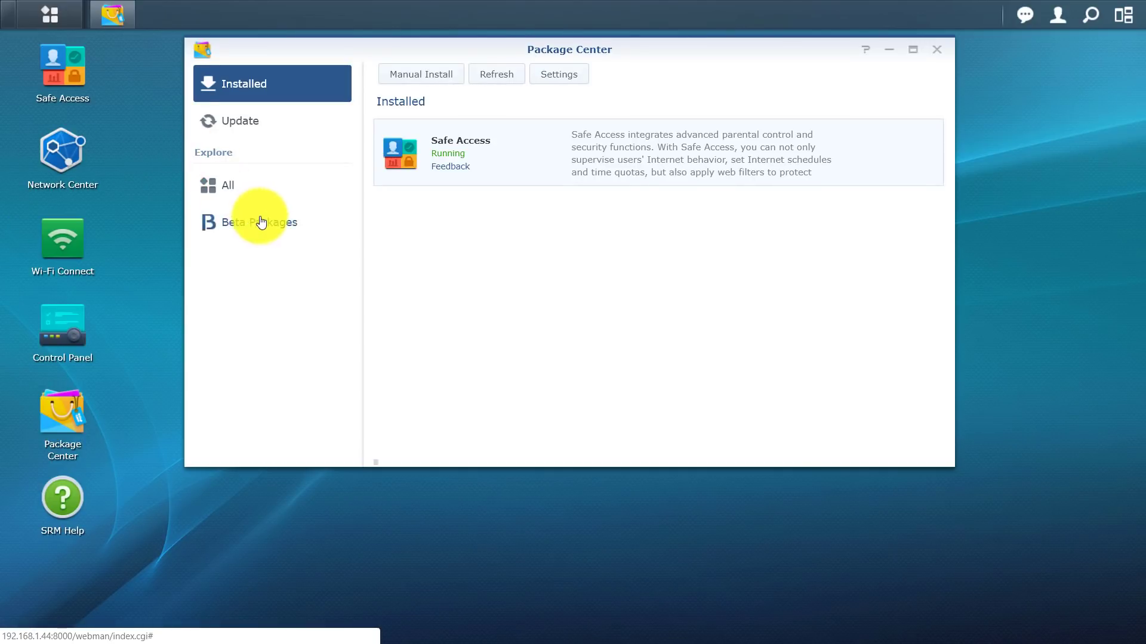
pyautogui.click(248, 190)
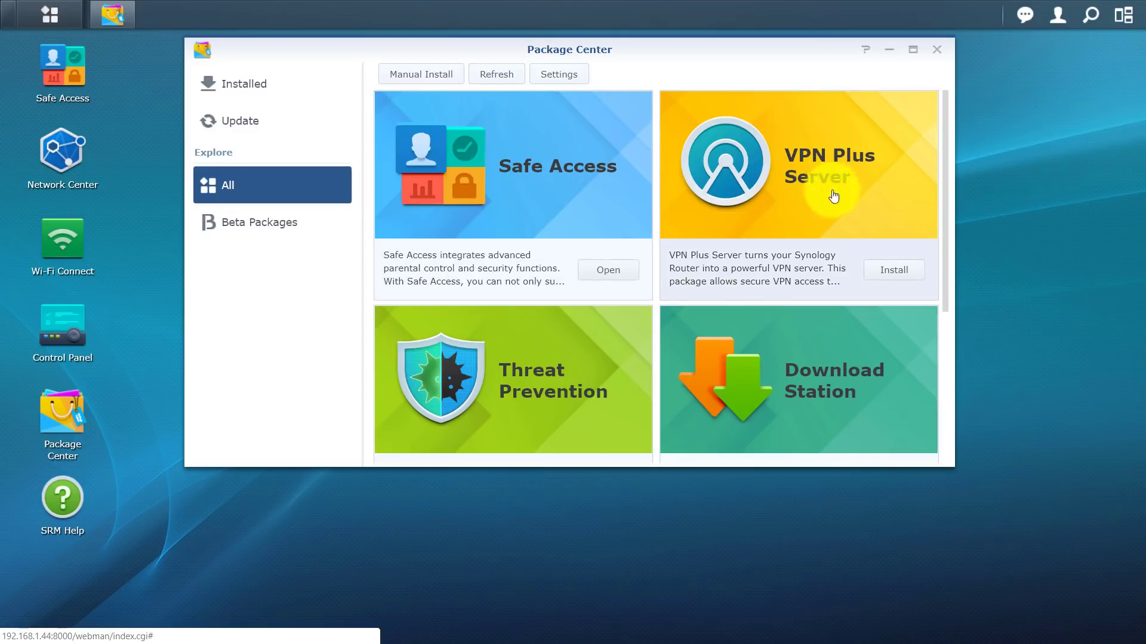
pyautogui.scroll(-3, 835, 299)
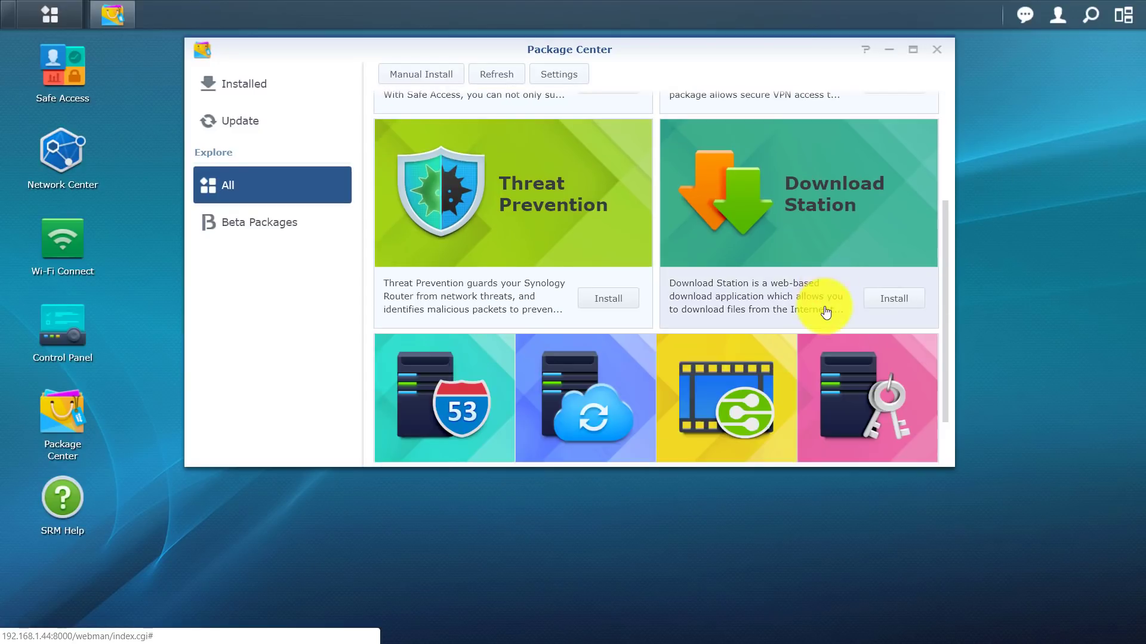
pyautogui.scroll(-1, 567, 233)
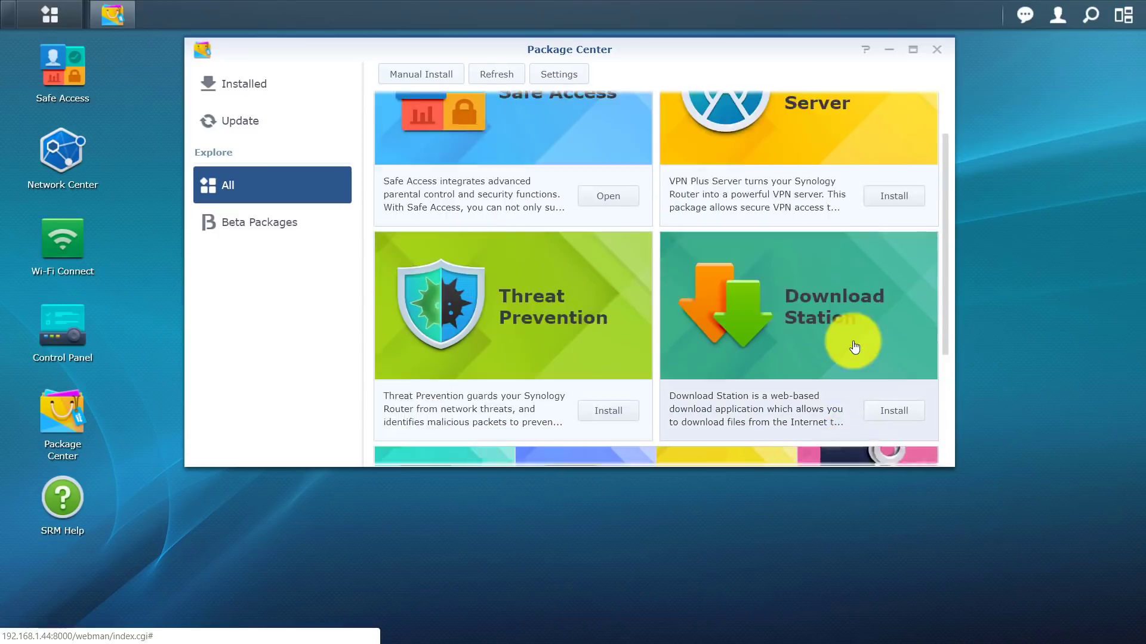
pyautogui.scroll(4, 854, 347)
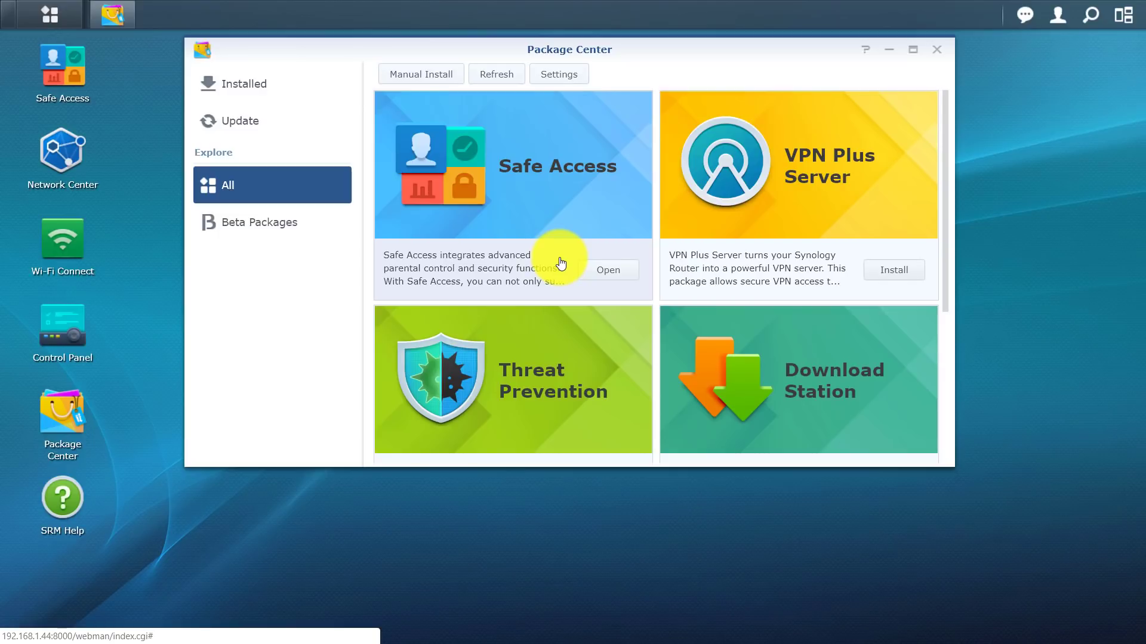
pyautogui.click(936, 49)
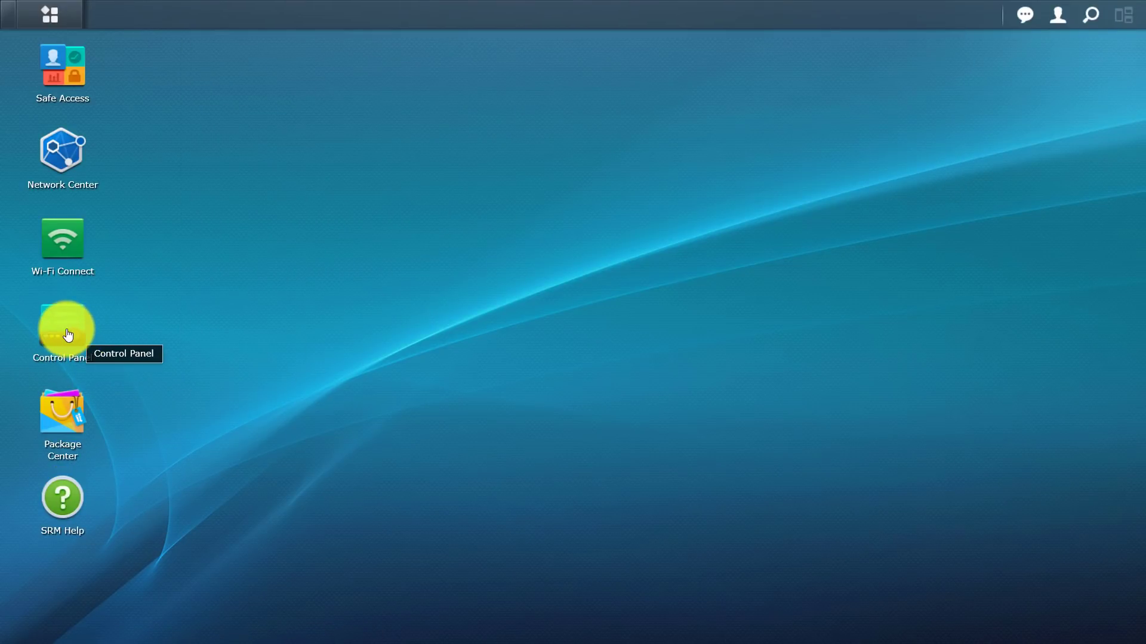
# Step: Open Control Panel and review the user password, domain and LDAP settings
pyautogui.click(67, 336)
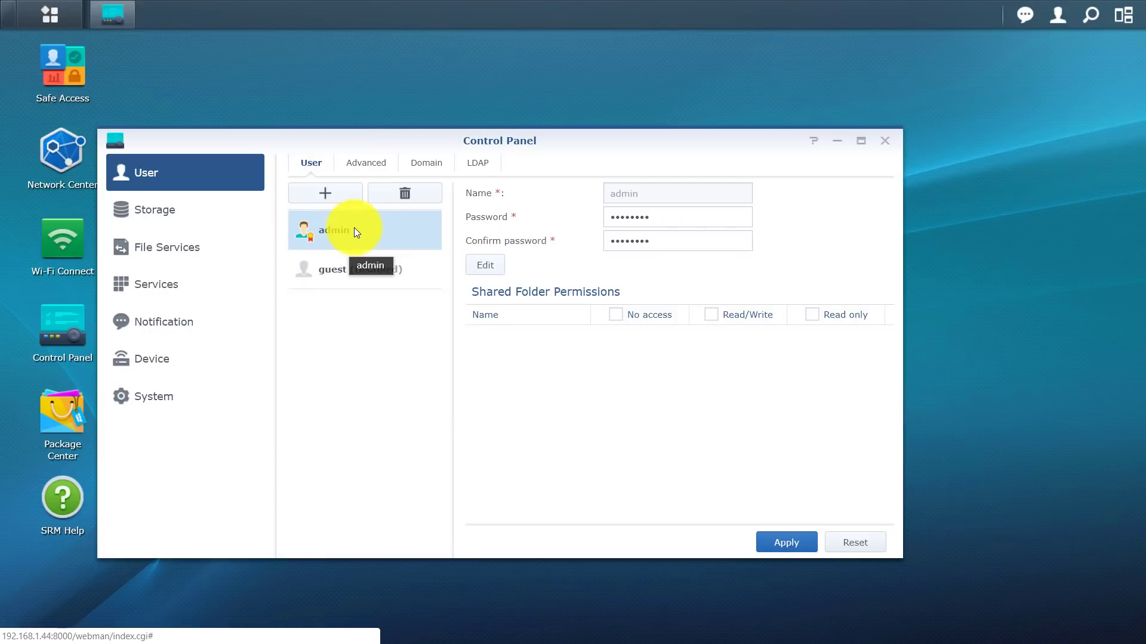
pyautogui.click(353, 165)
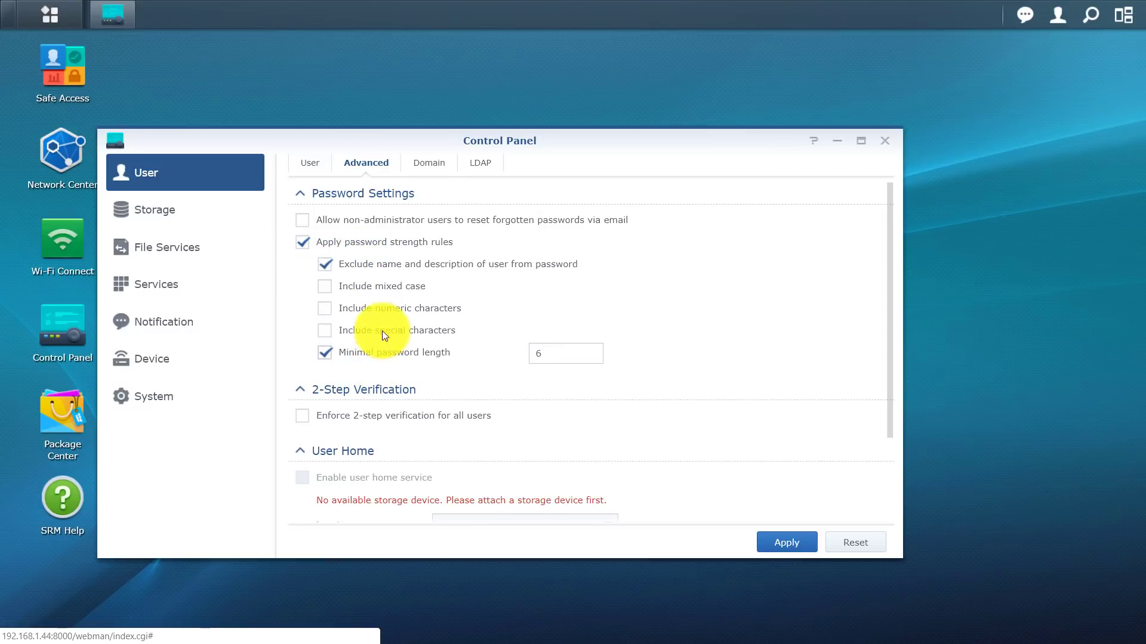
pyautogui.click(428, 163)
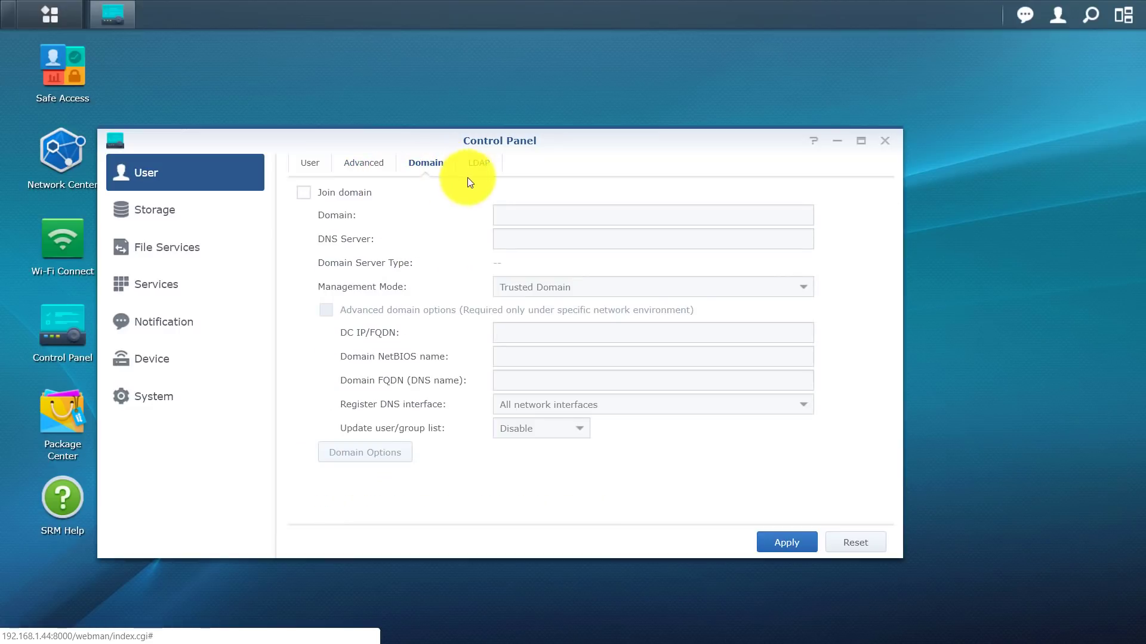
pyautogui.click(476, 161)
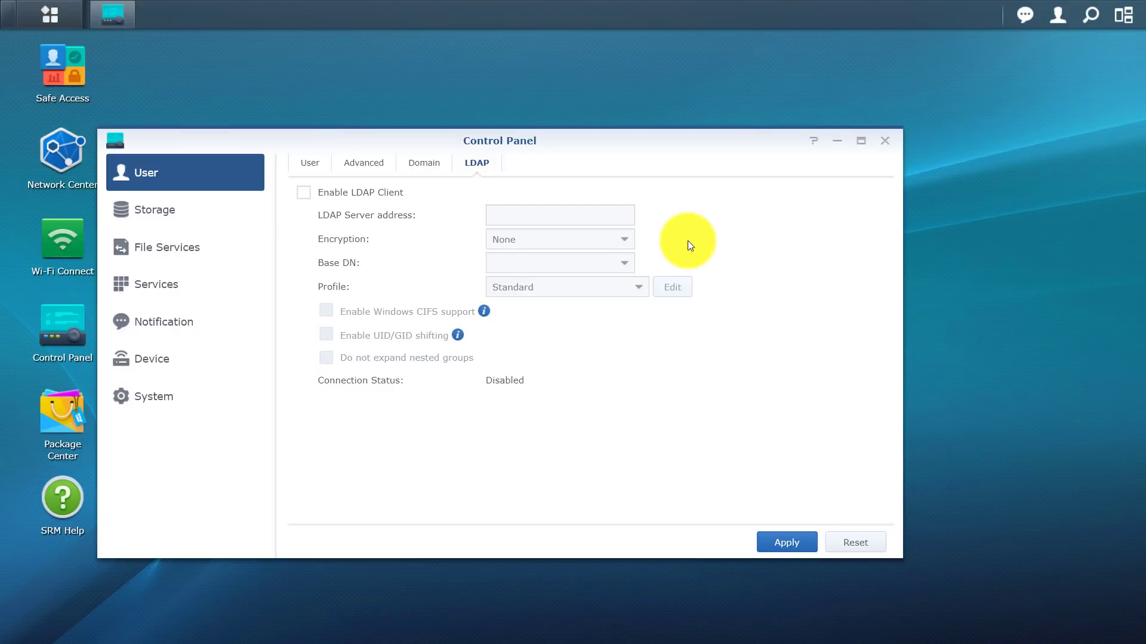
# Step: Leave without saving, browse Storage and File Services Win/Mac, then show the Services page
pyautogui.click(158, 214)
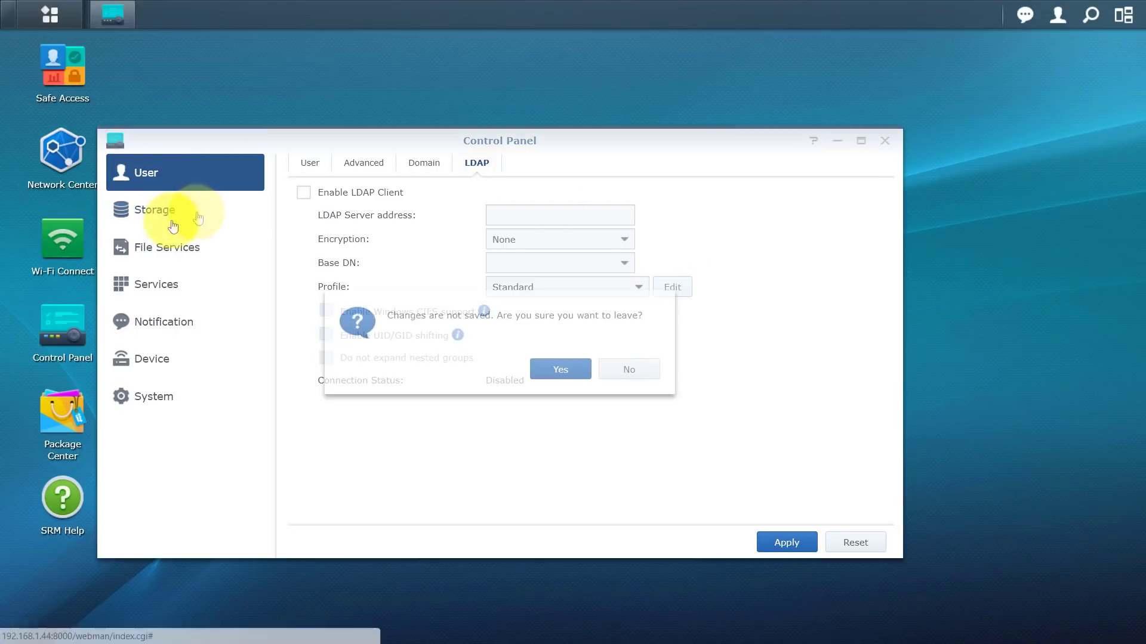
pyautogui.click(558, 370)
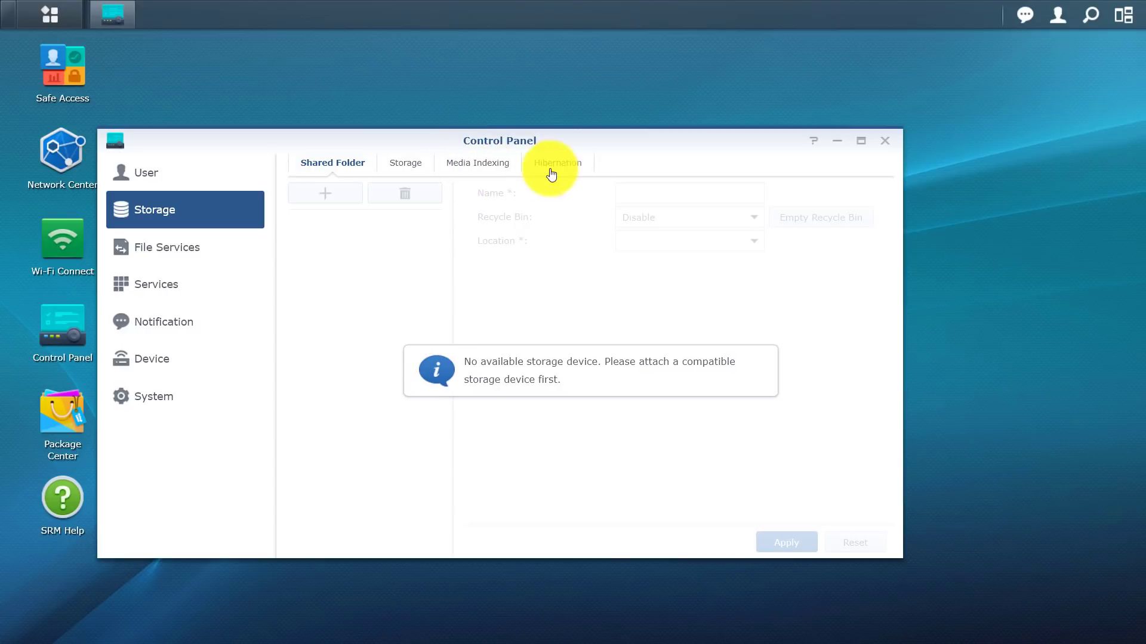
pyautogui.click(179, 248)
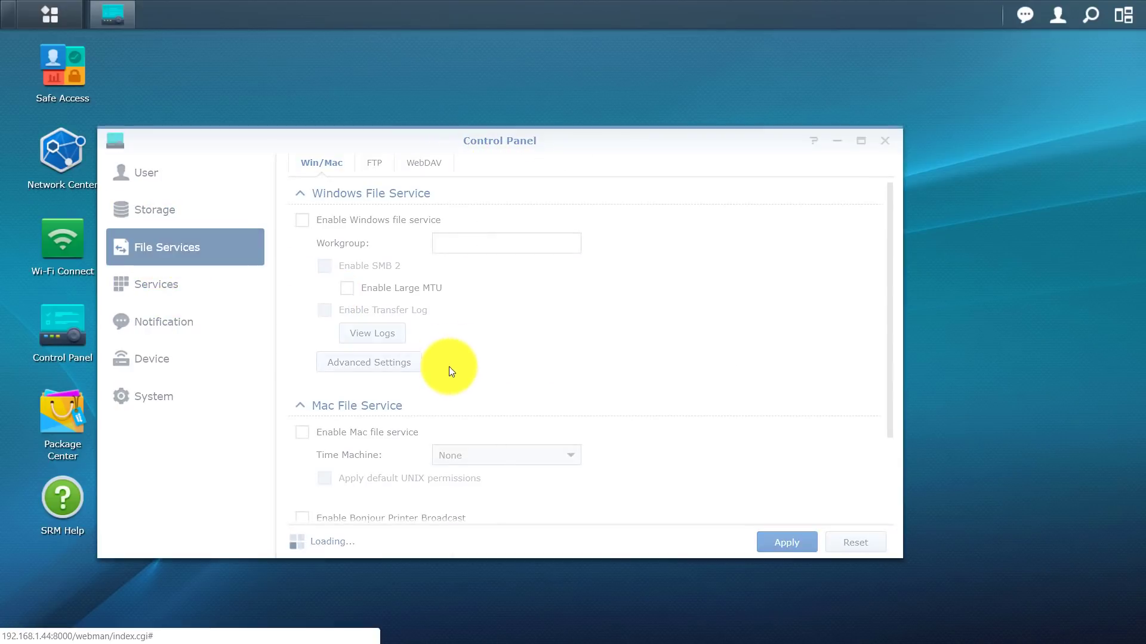
pyautogui.scroll(-1, 498, 352)
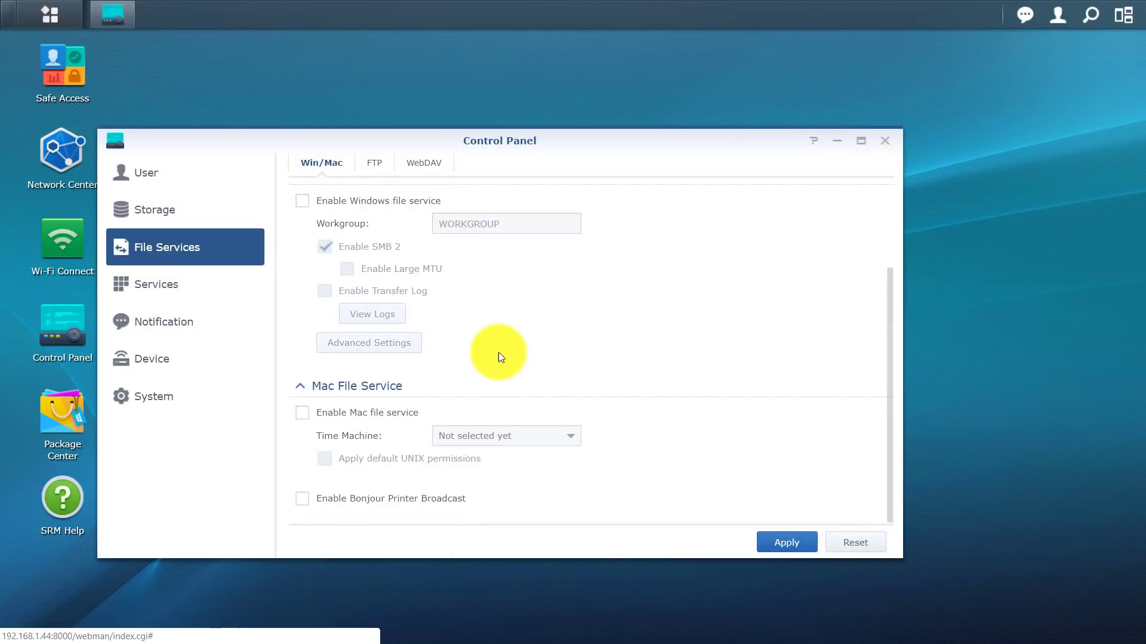
pyautogui.scroll(1, 496, 374)
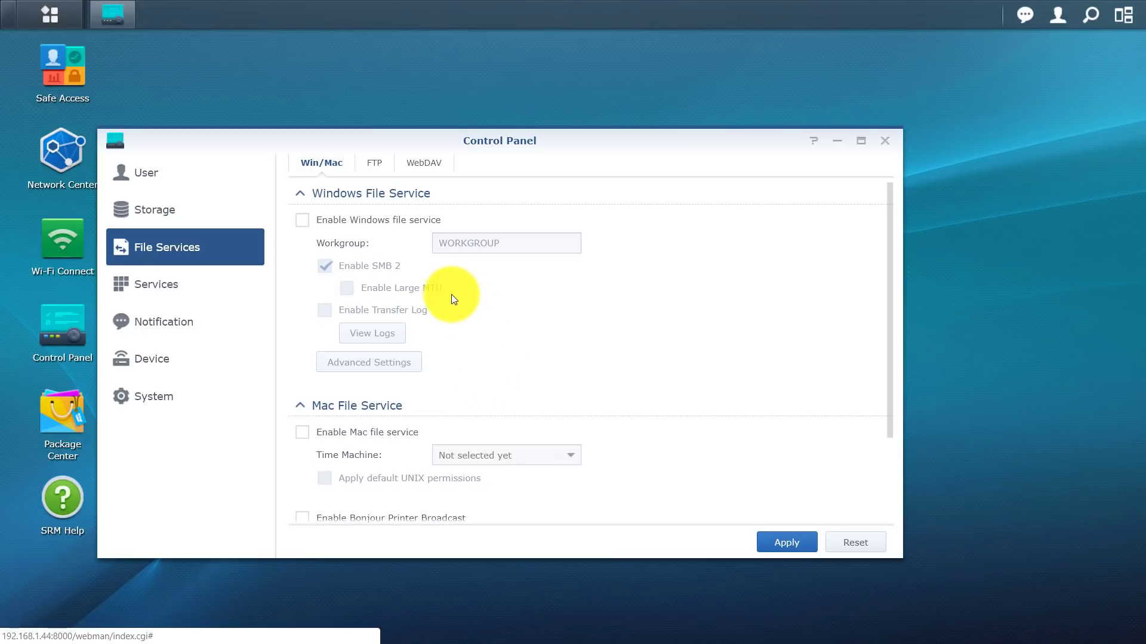
pyautogui.click(168, 287)
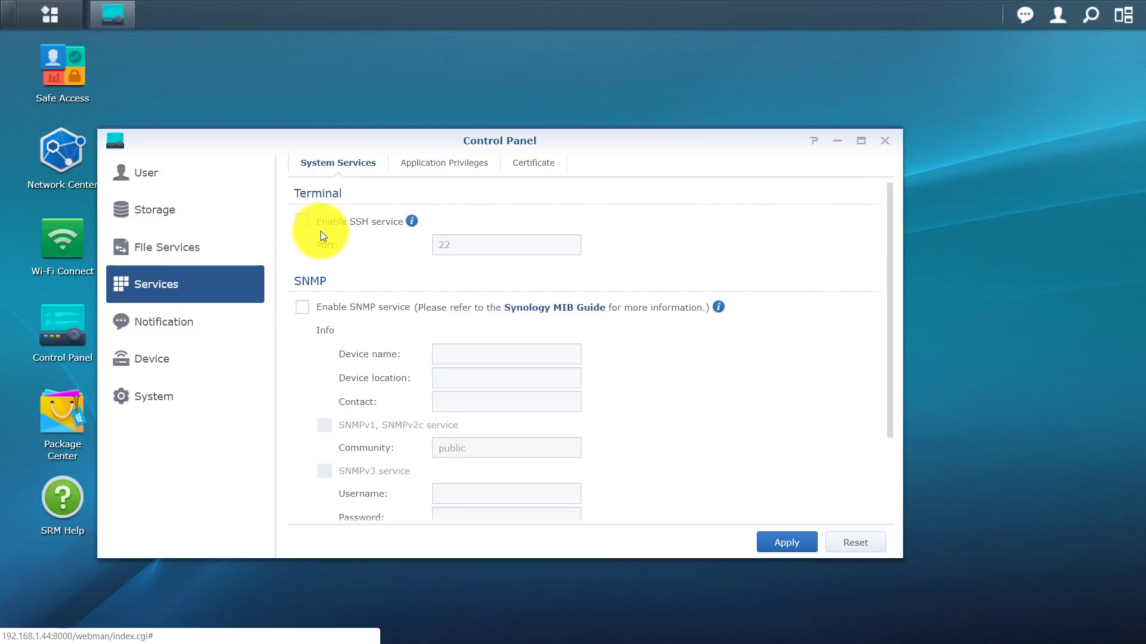
# Step: Read the SSH and NTP info tips in System Services, then show the email Notification settings
pyautogui.moveTo(413, 222)
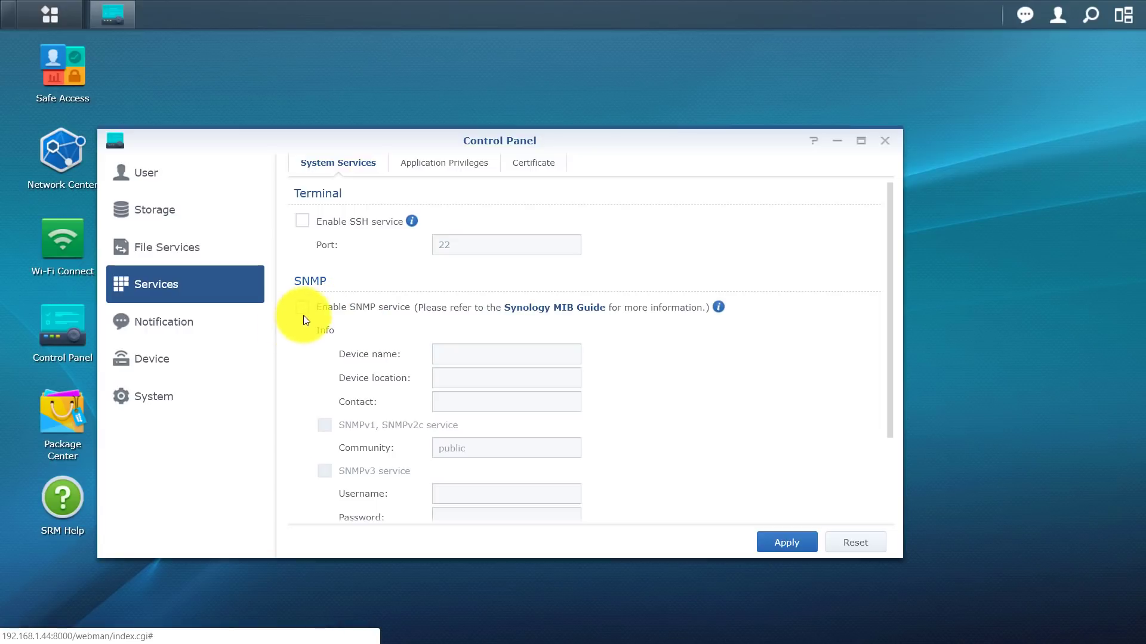
pyautogui.scroll(-2, 308, 311)
pyautogui.scroll(-1, 346, 291)
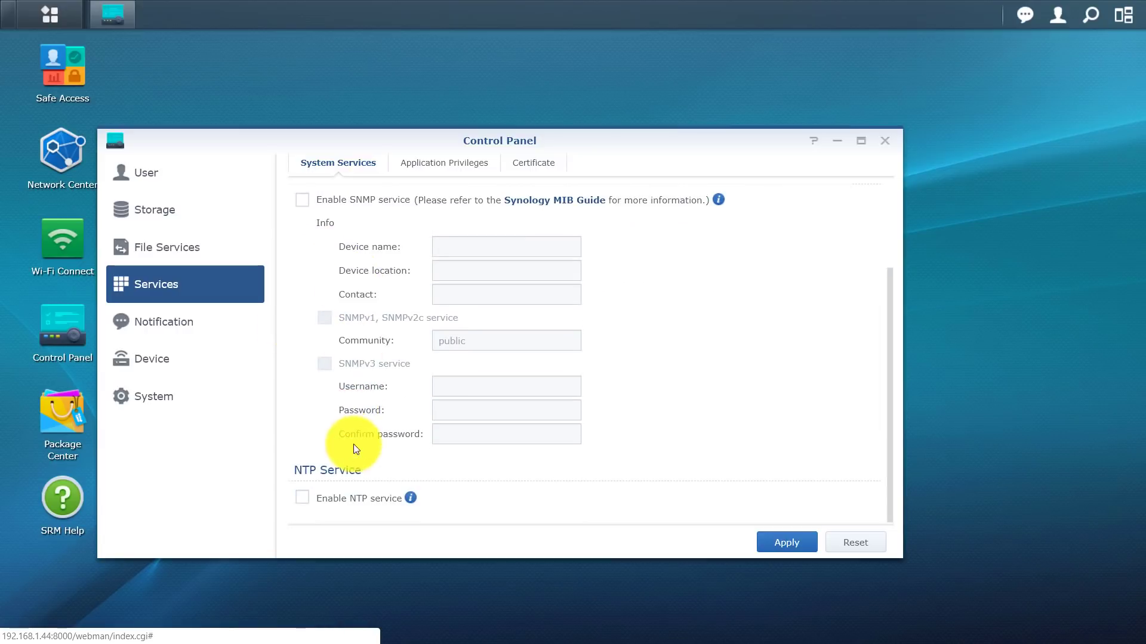
pyautogui.moveTo(411, 498)
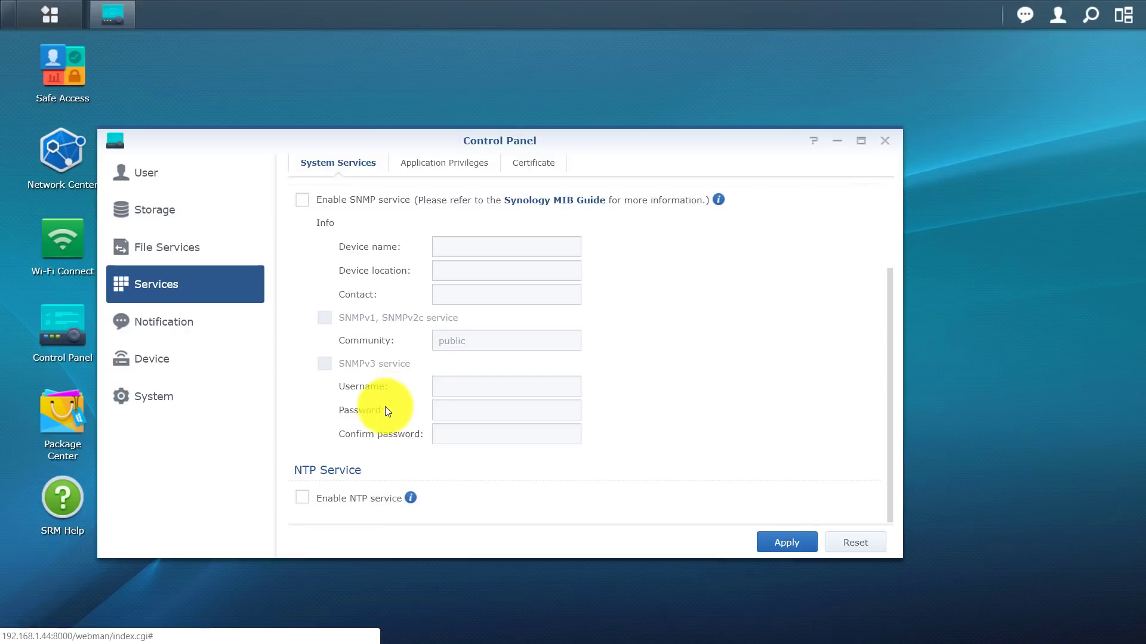
pyautogui.scroll(3, 378, 399)
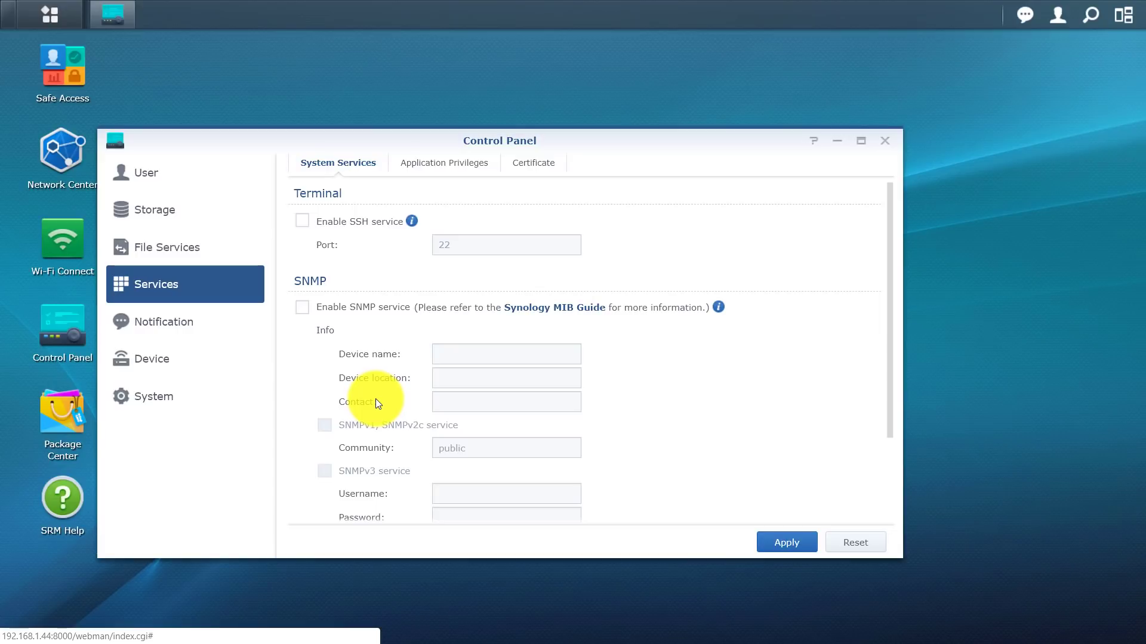
pyautogui.click(194, 331)
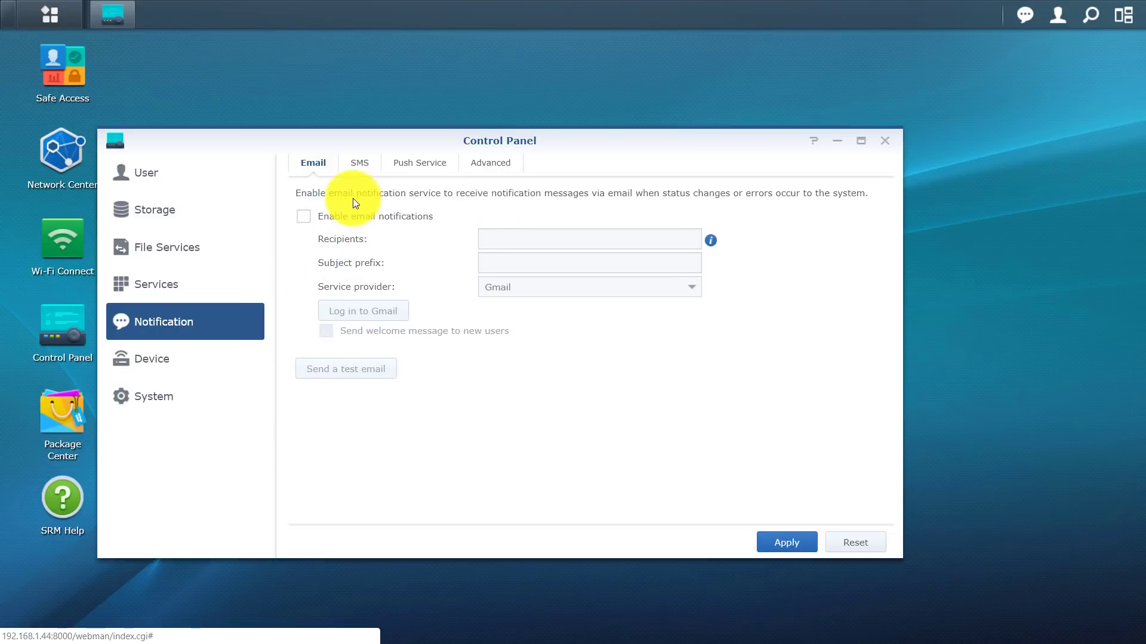
# Step: View the SMS tab, then the Push Service notification tab
pyautogui.click(358, 164)
pyautogui.click(416, 173)
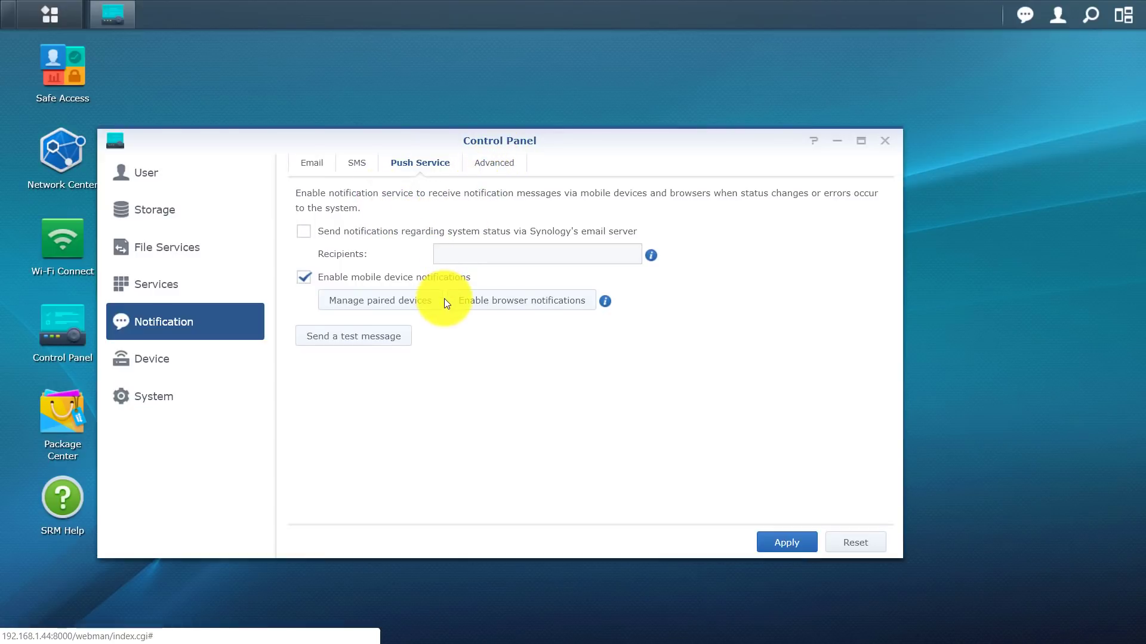
# Step: Under Device > LED, apply the Only STATUS LED on setting
pyautogui.click(177, 361)
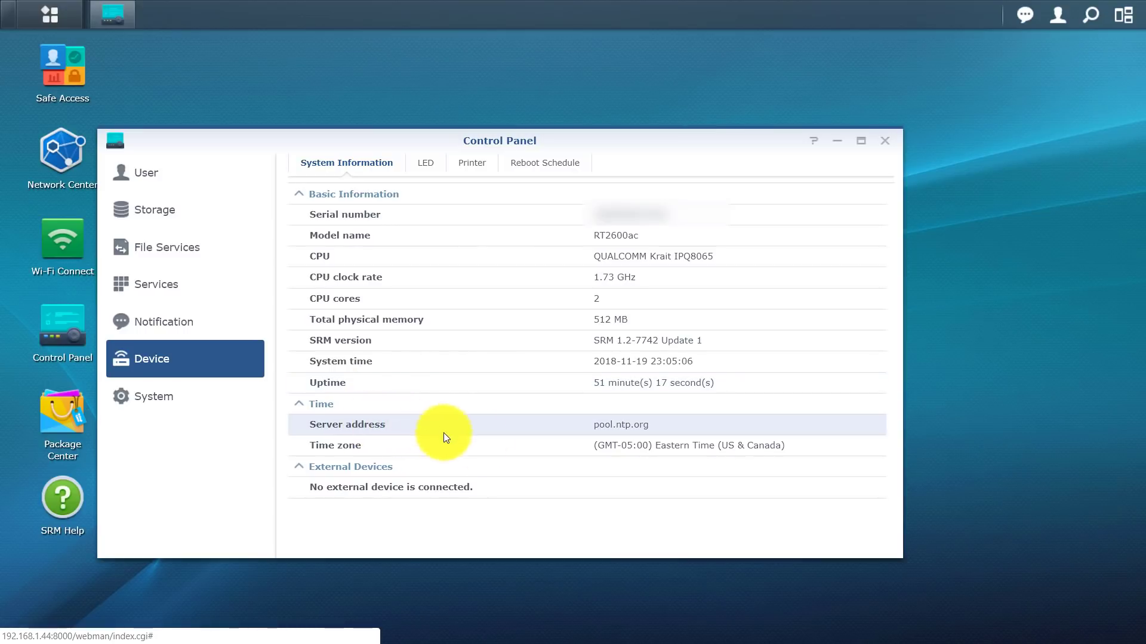
pyautogui.click(422, 165)
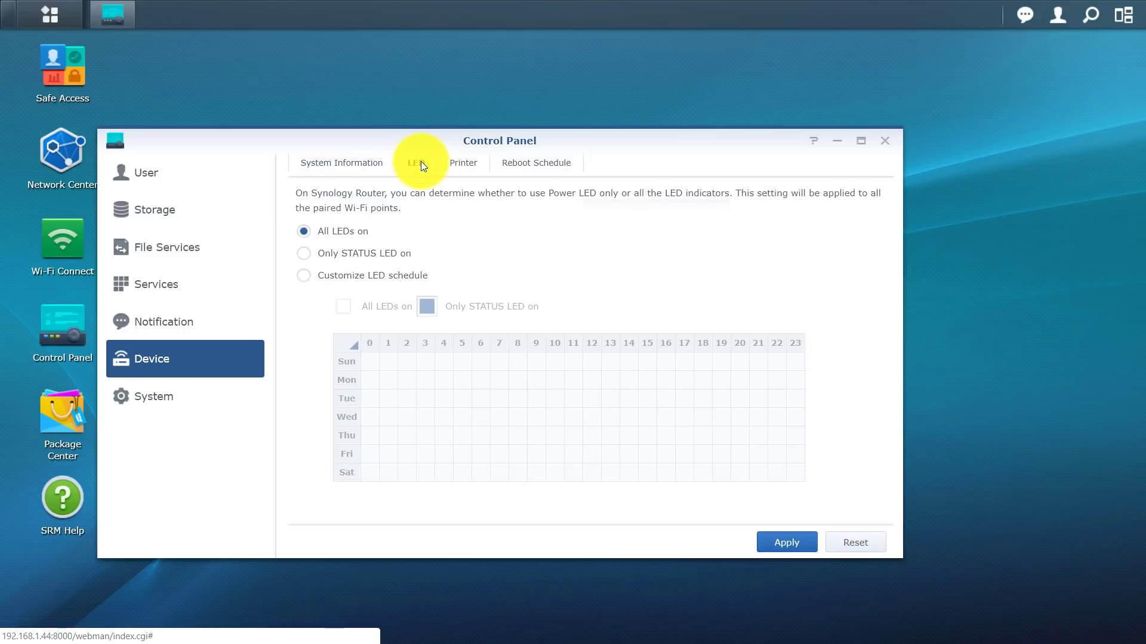
pyautogui.click(302, 255)
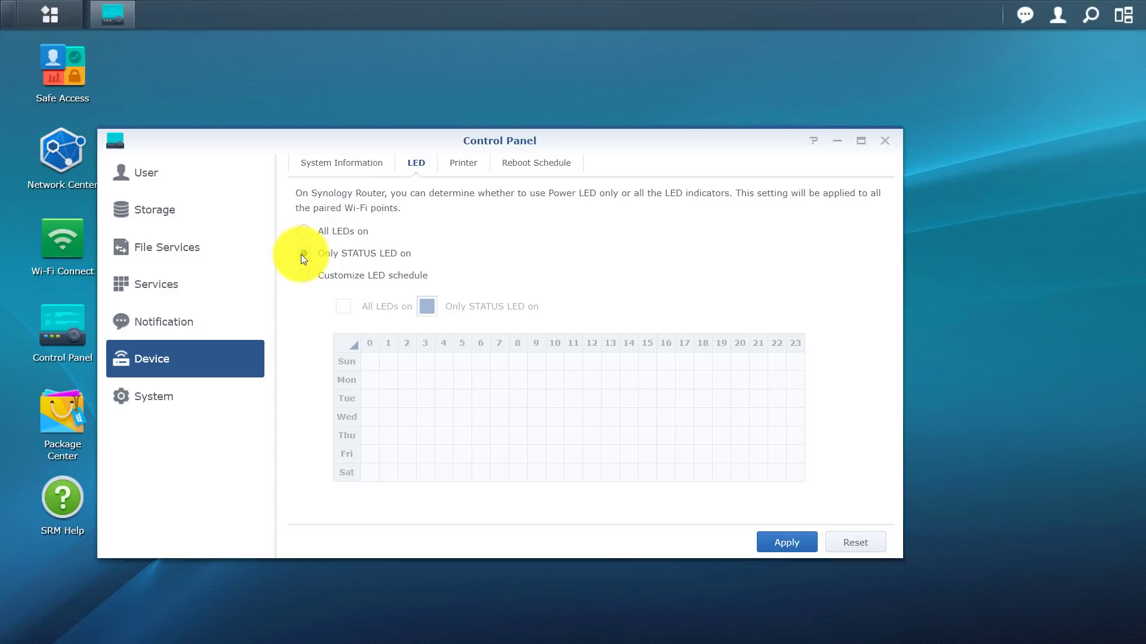
pyautogui.click(786, 544)
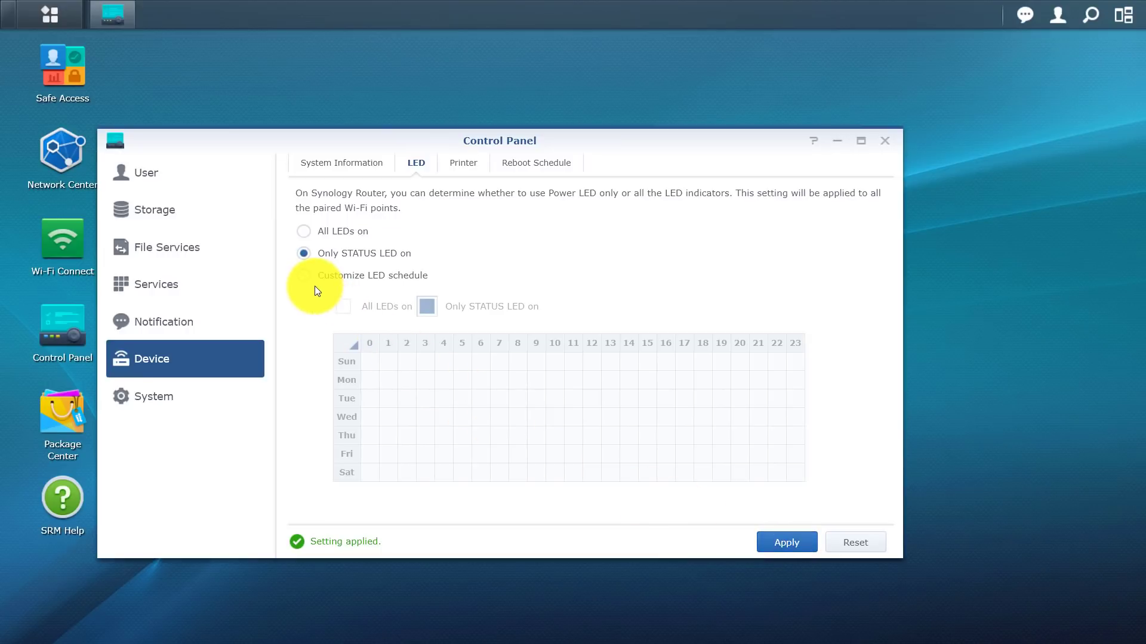
# Step: Switch the LED setting back to All LEDs on and apply it
pyautogui.click(301, 278)
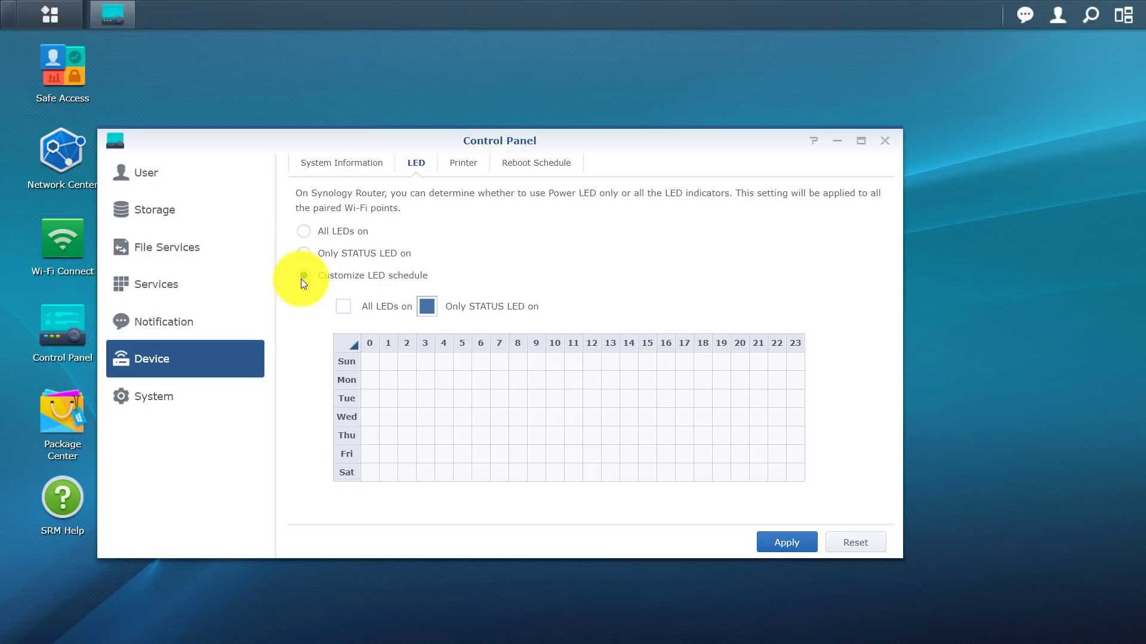
pyautogui.click(300, 232)
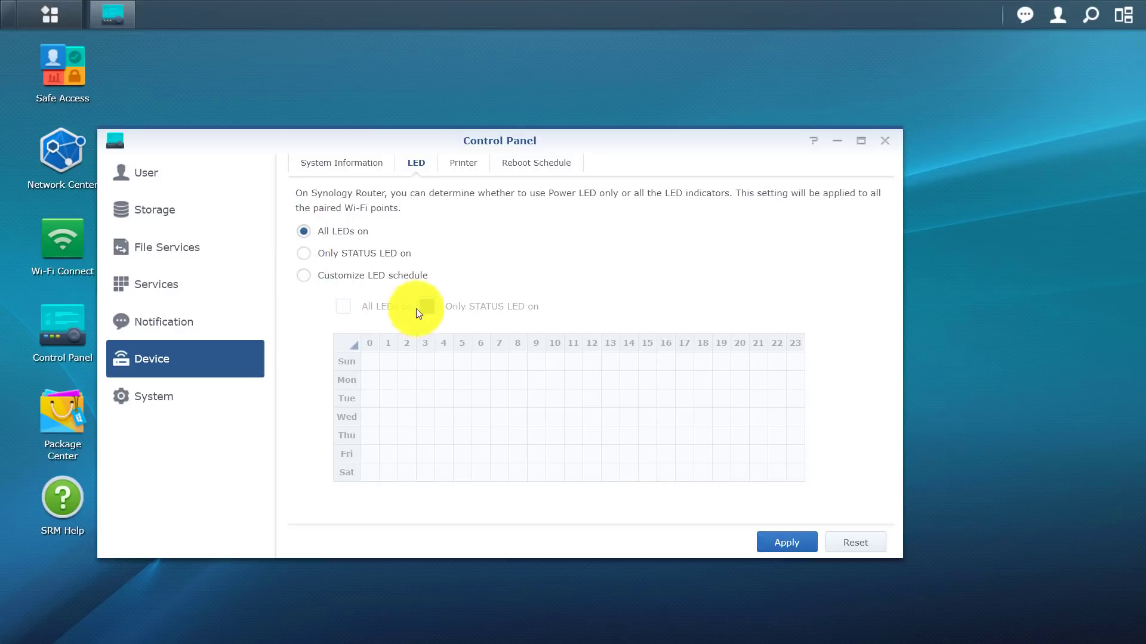
pyautogui.click(770, 540)
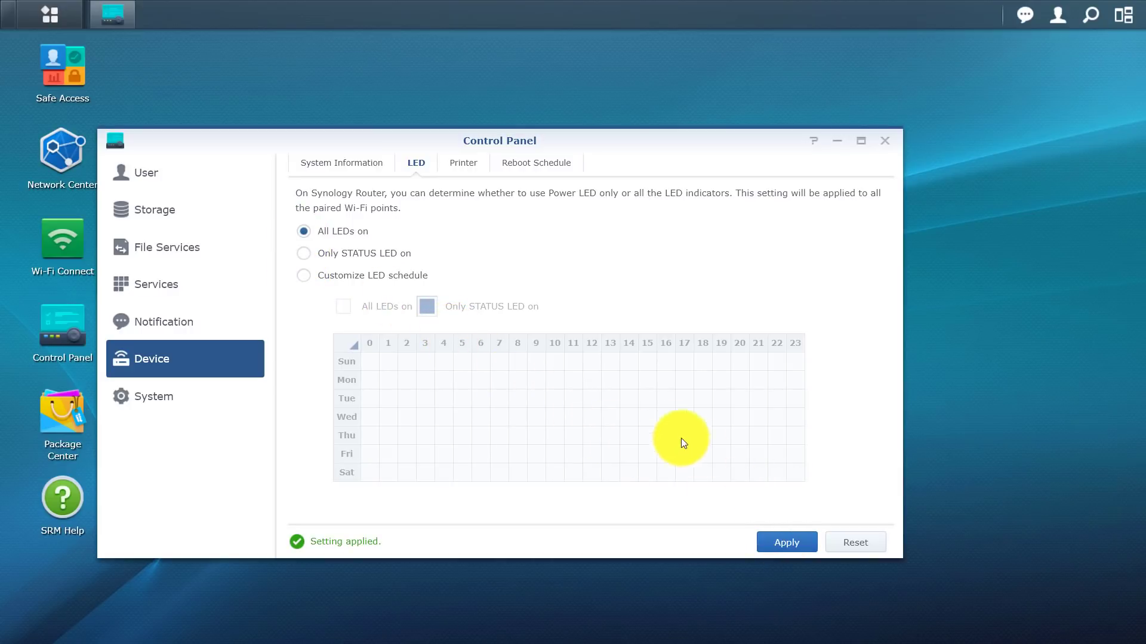
# Step: Glance at the Printer tab, then show the Reboot Schedule page (not enabled, run at 05:00)
pyautogui.click(454, 160)
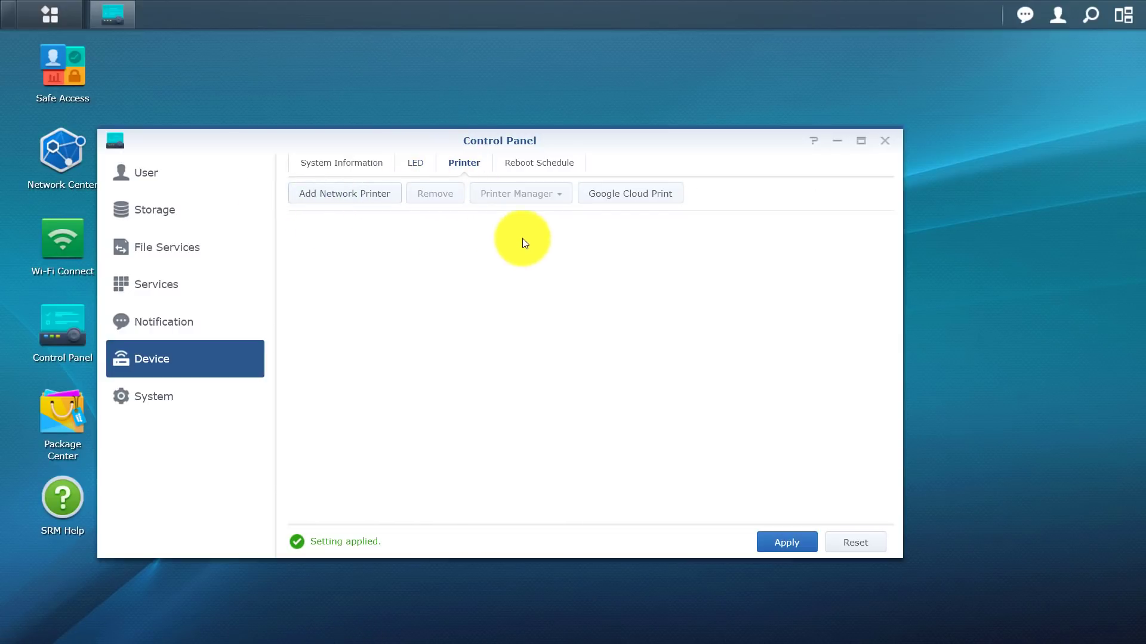
pyautogui.click(521, 165)
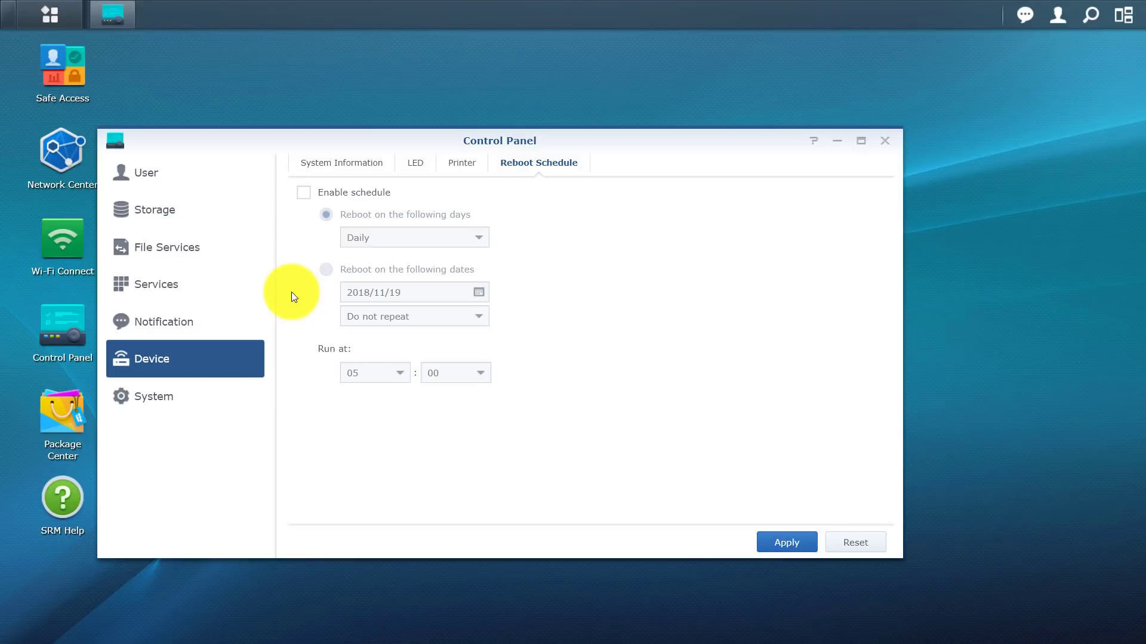
# Step: Open System in Control Panel and review the SRM Settings and Regional Options tabs
pyautogui.click(154, 397)
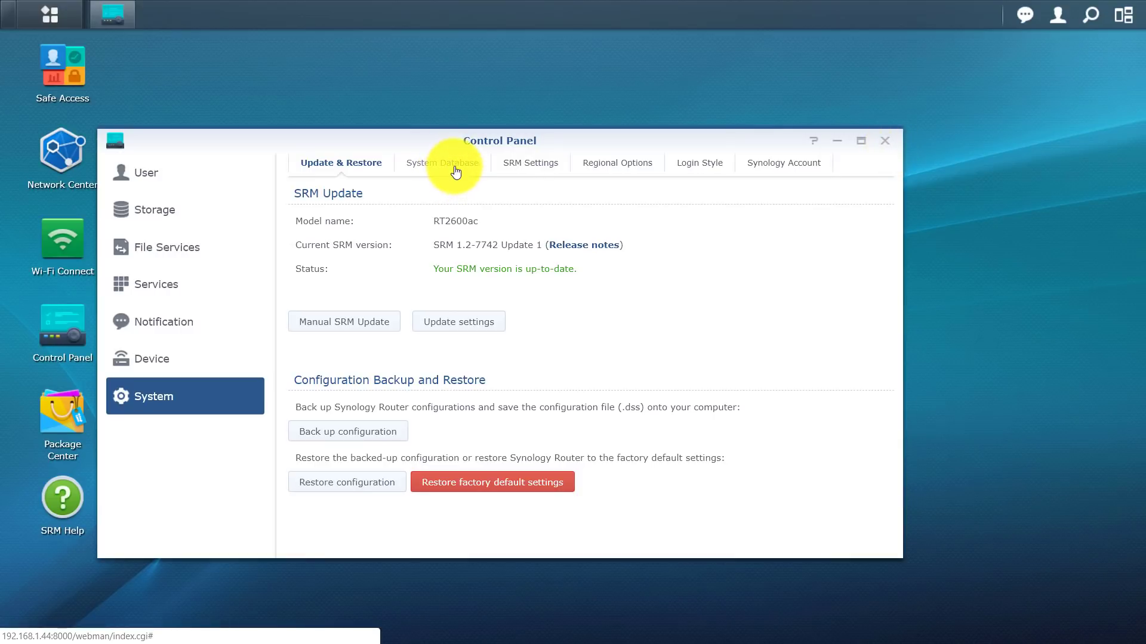
pyautogui.click(535, 166)
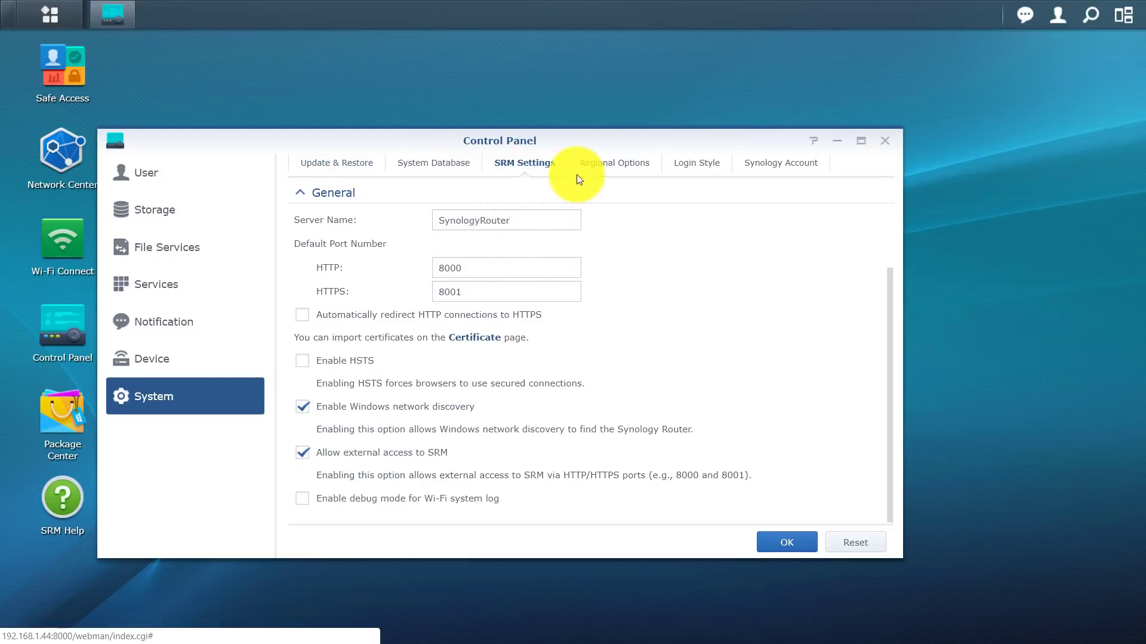
pyautogui.click(612, 164)
pyautogui.scroll(-1, 558, 255)
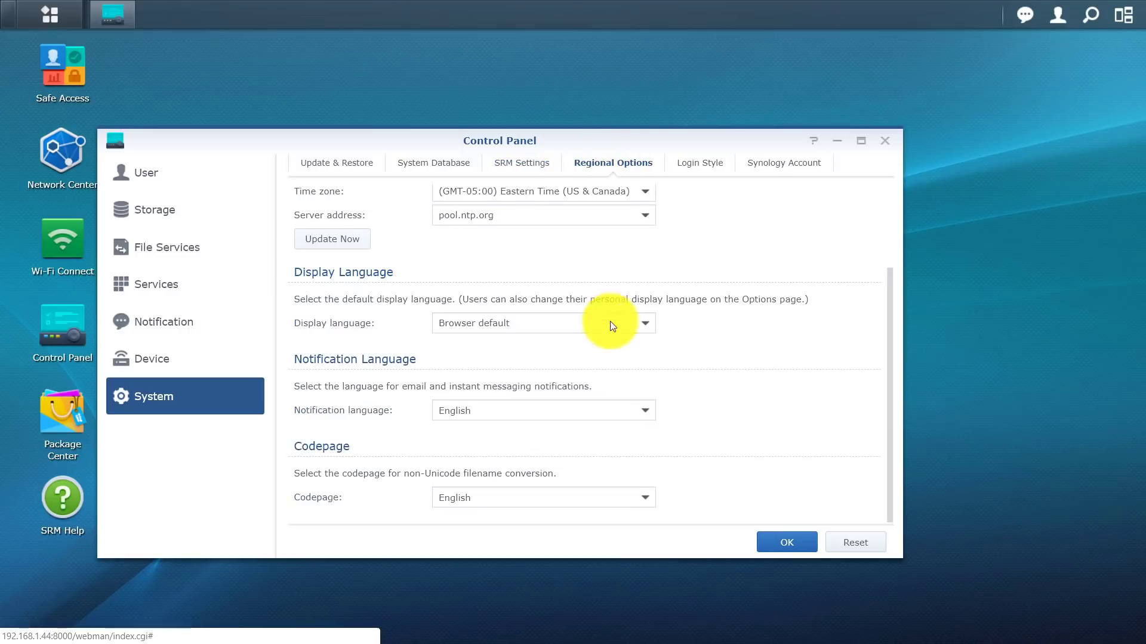
# Step: Review the Login Style tab, then the linked Synology Account page
pyautogui.click(700, 174)
pyautogui.scroll(-1, 532, 312)
pyautogui.scroll(1, 698, 340)
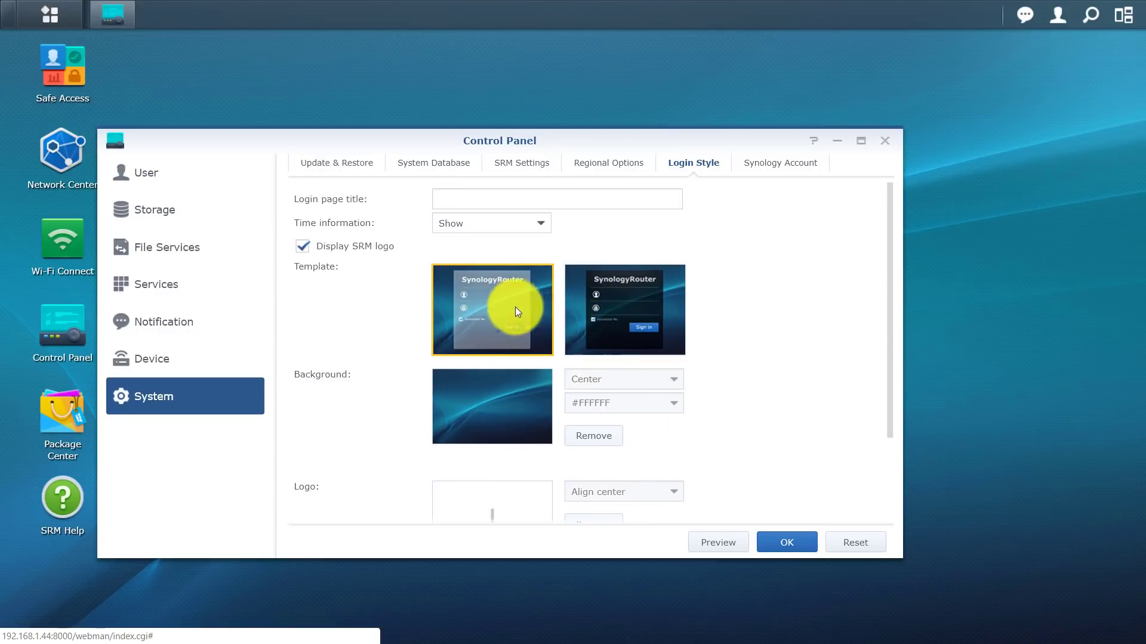
pyautogui.scroll(-1, 669, 349)
pyautogui.scroll(1, 693, 325)
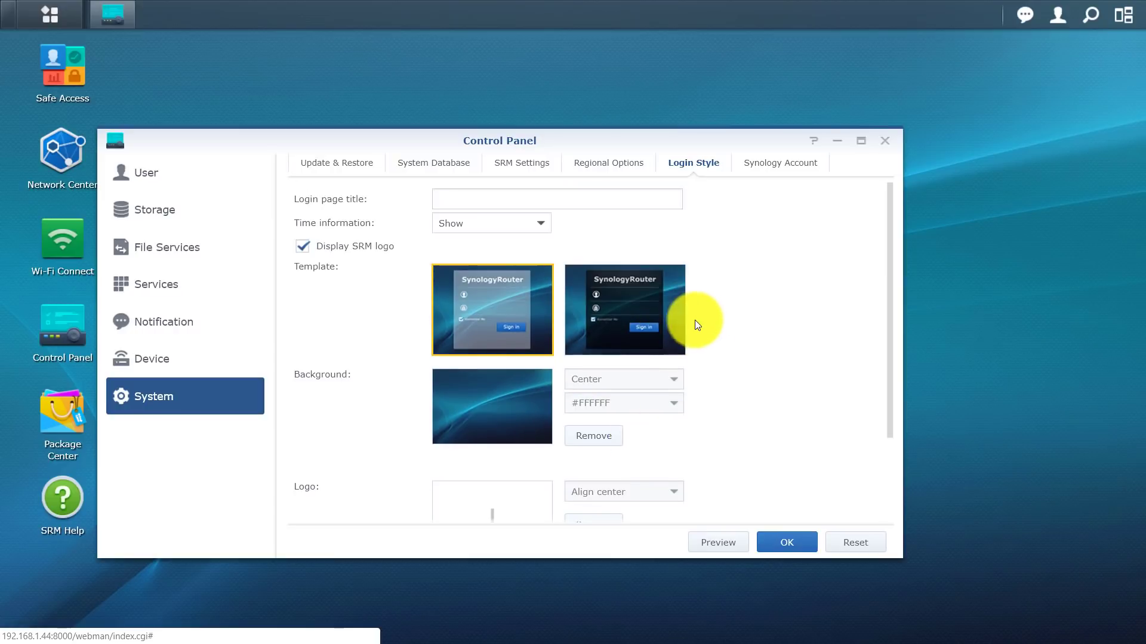
pyautogui.click(790, 162)
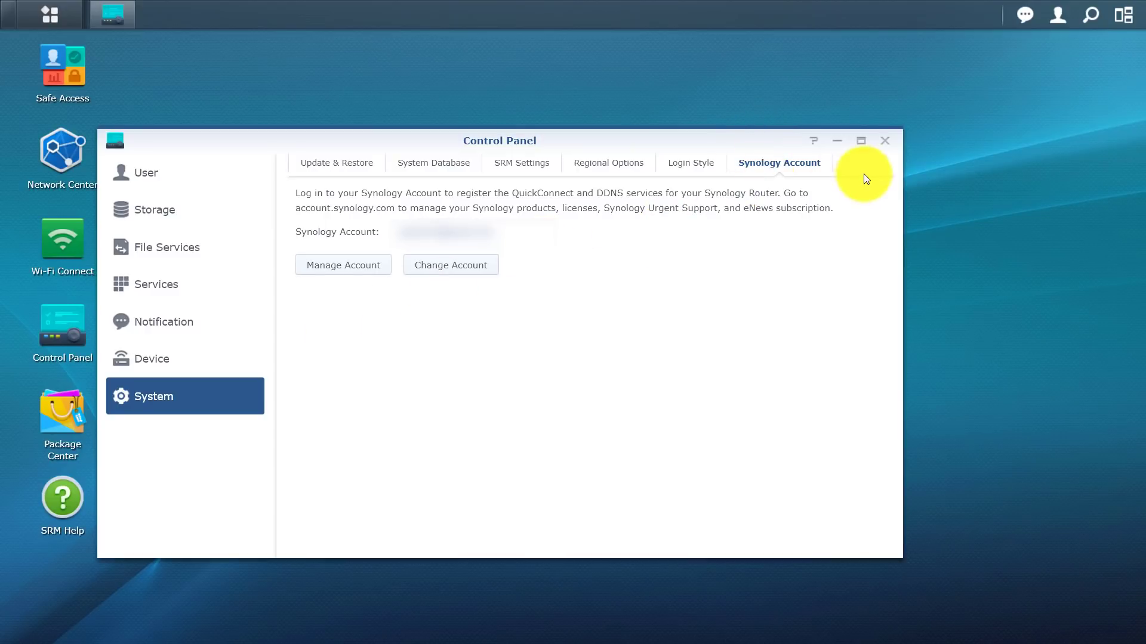
# Step: Close Control Panel without saving, then open Wi-Fi Connect's Wireless page after checking guest network status
pyautogui.click(886, 143)
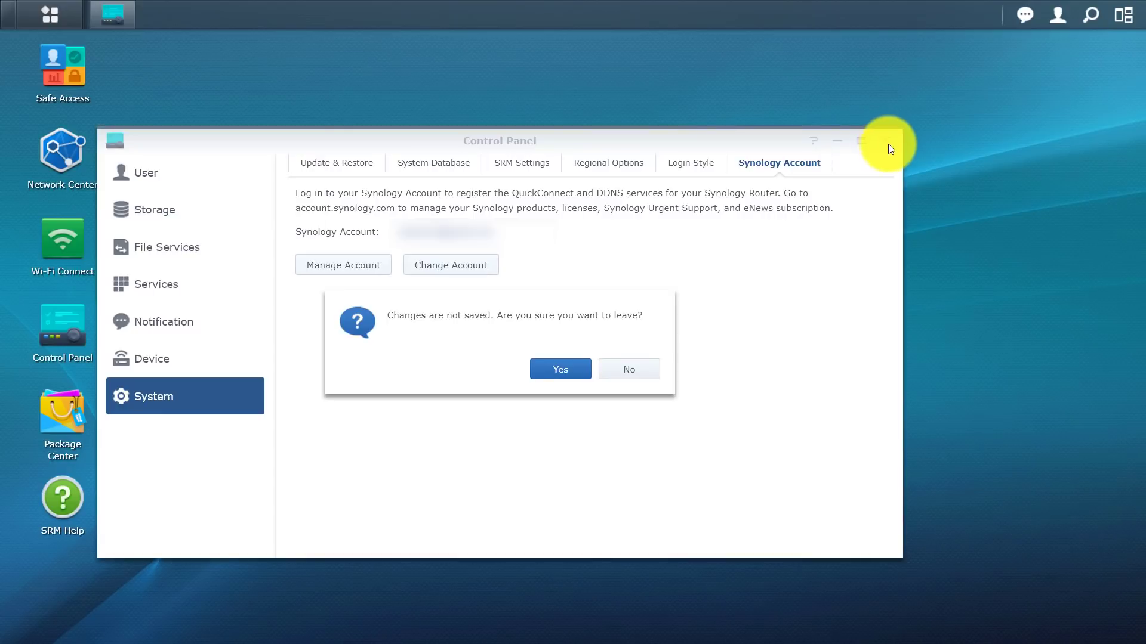
pyautogui.click(571, 372)
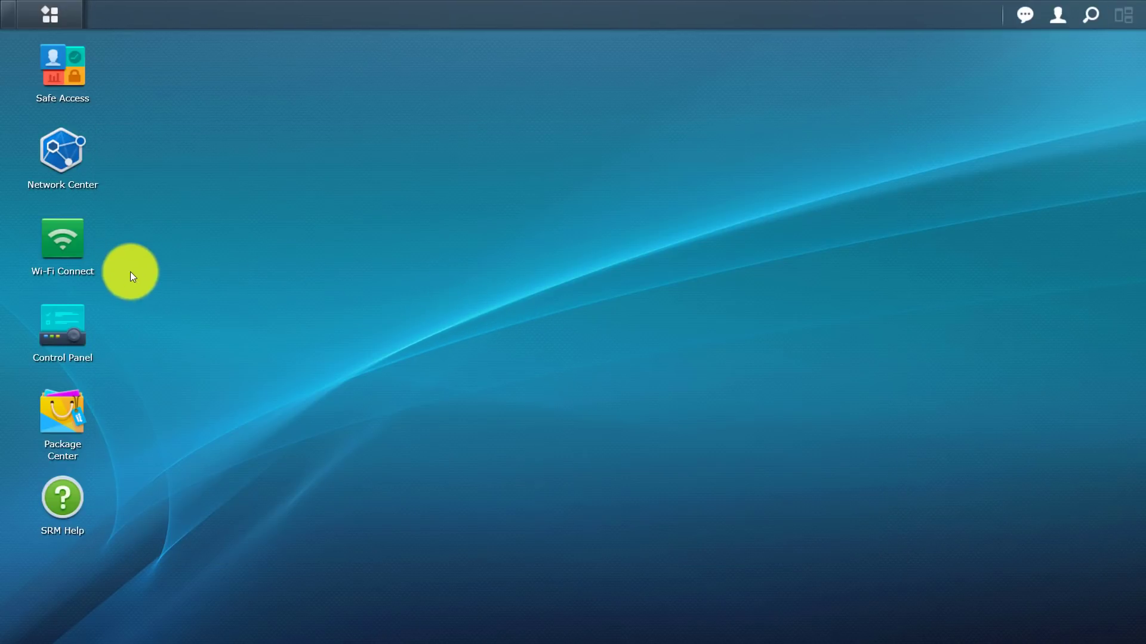
pyautogui.click(62, 242)
pyautogui.moveTo(657, 163); pyautogui.dragTo(746, 69)
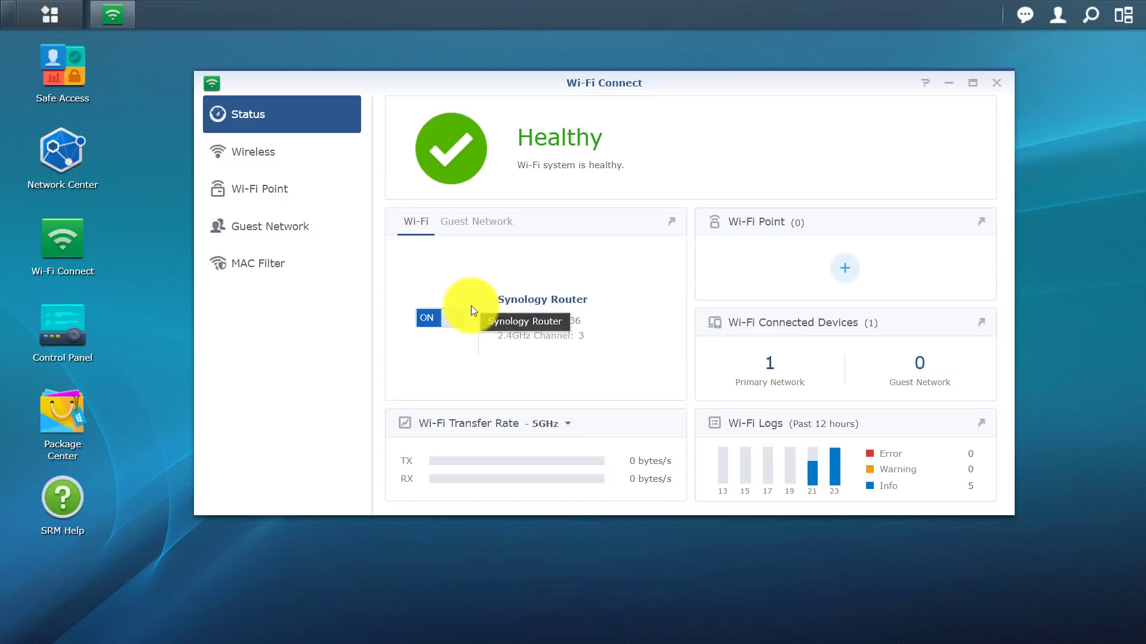
pyautogui.click(476, 223)
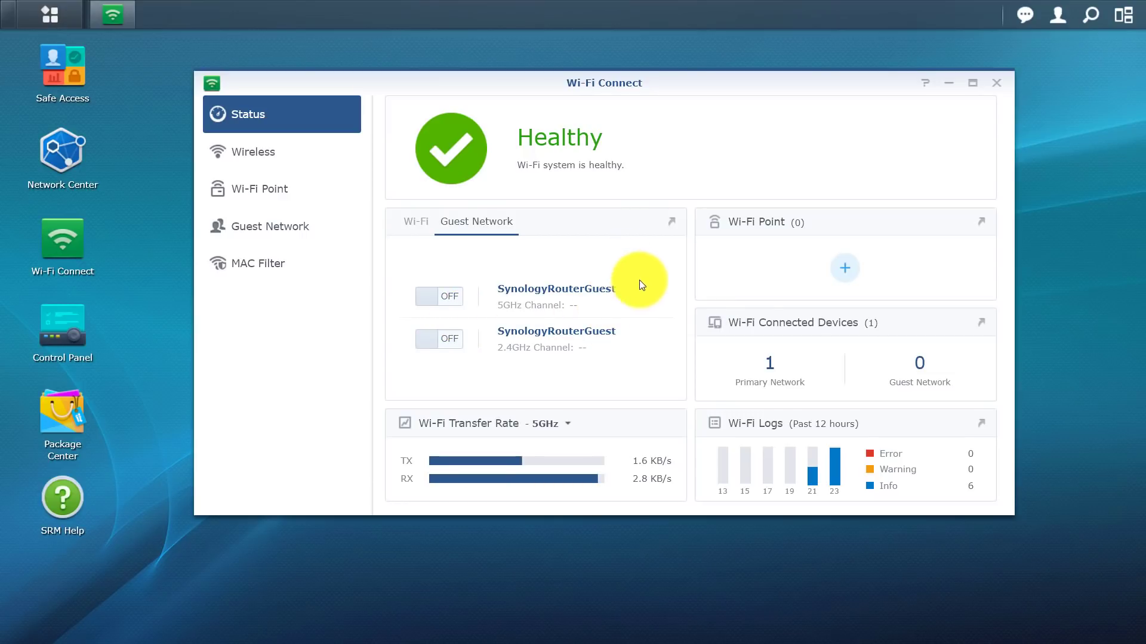
pyautogui.click(276, 156)
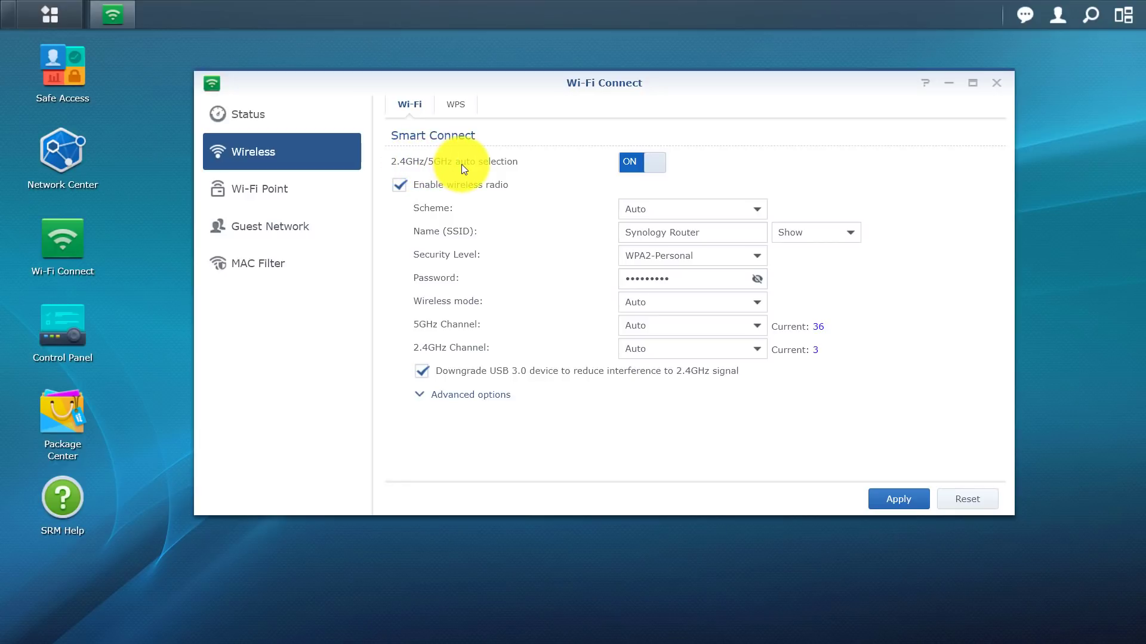
# Step: Toggle Smart Connect on and back off, then apply separate 5GHz and 2.4GHz networks
pyautogui.click(629, 166)
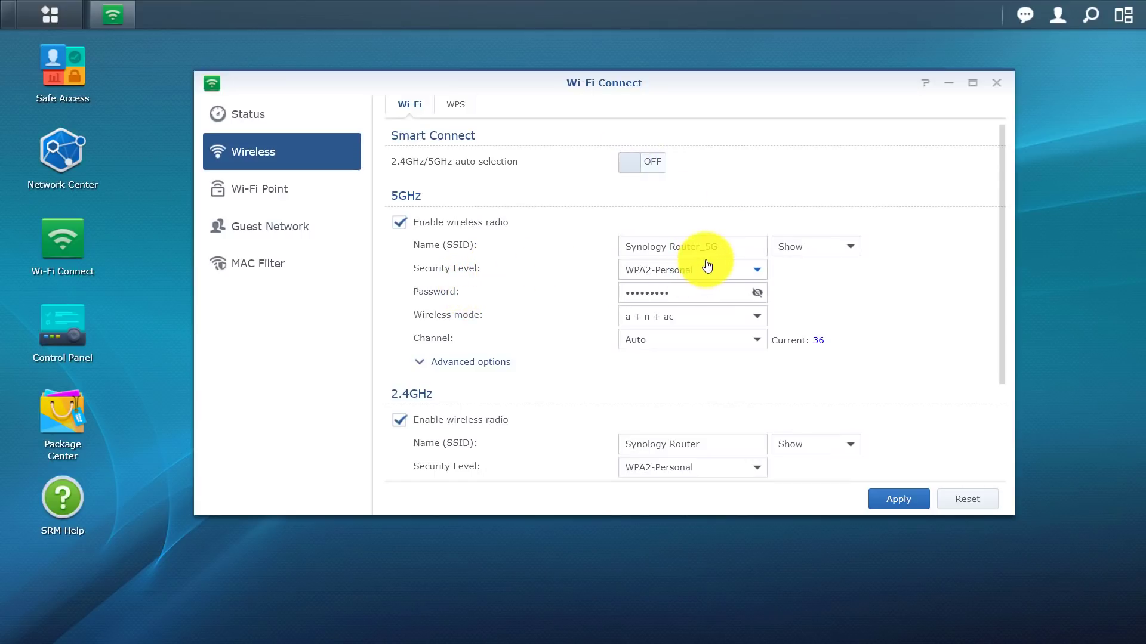
pyautogui.scroll(-3, 659, 327)
pyautogui.scroll(3, 623, 340)
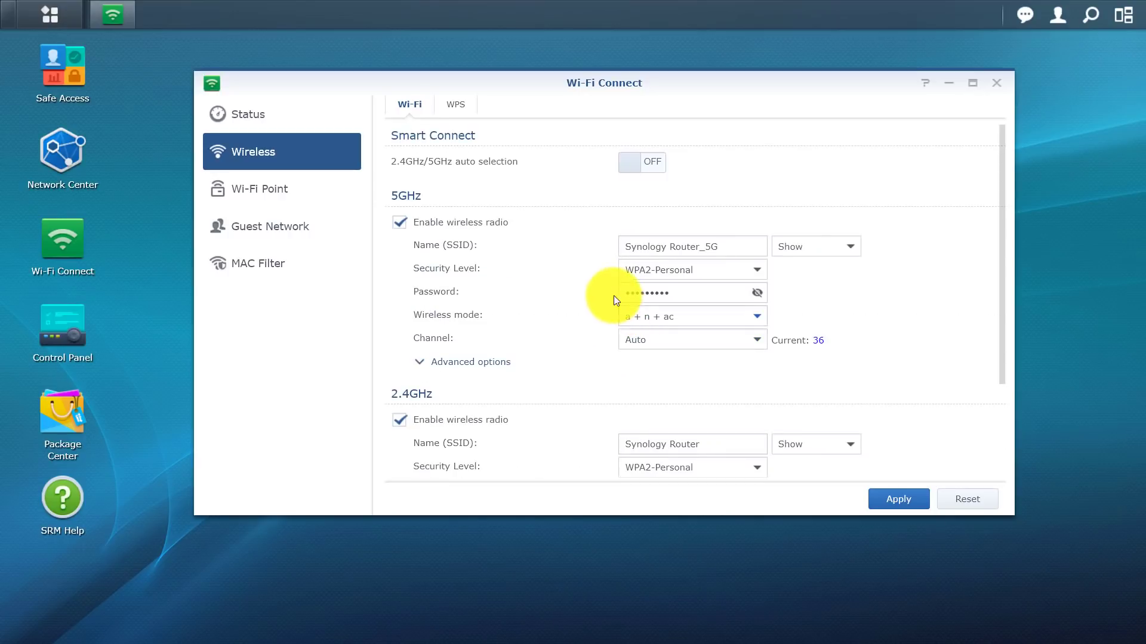
pyautogui.click(634, 167)
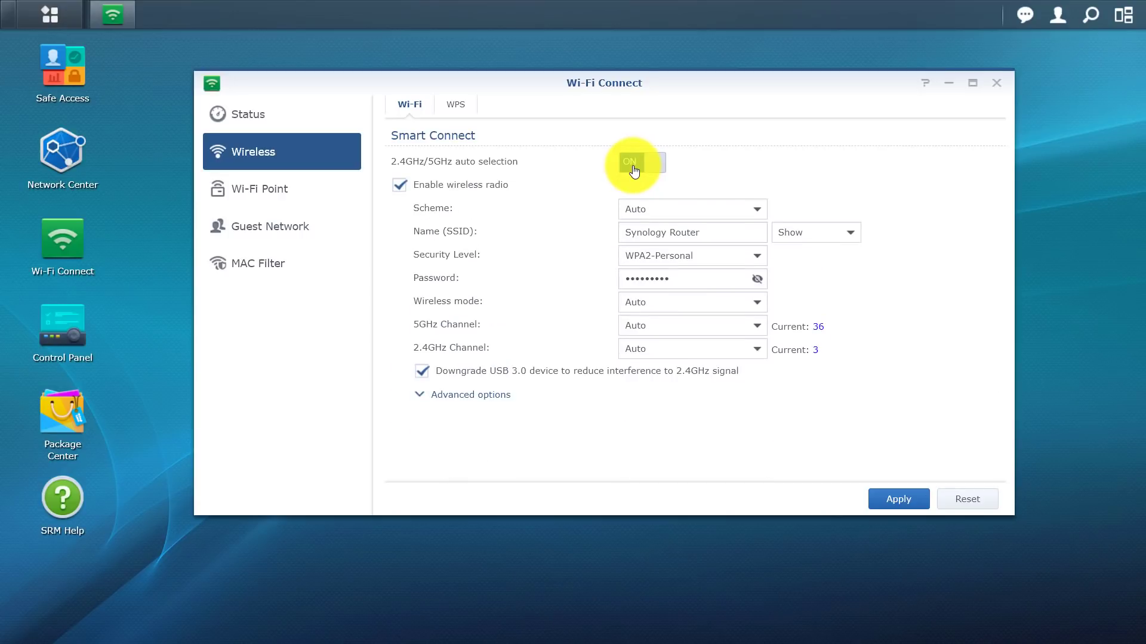
pyautogui.moveTo(707, 227); pyautogui.dragTo(598, 234)
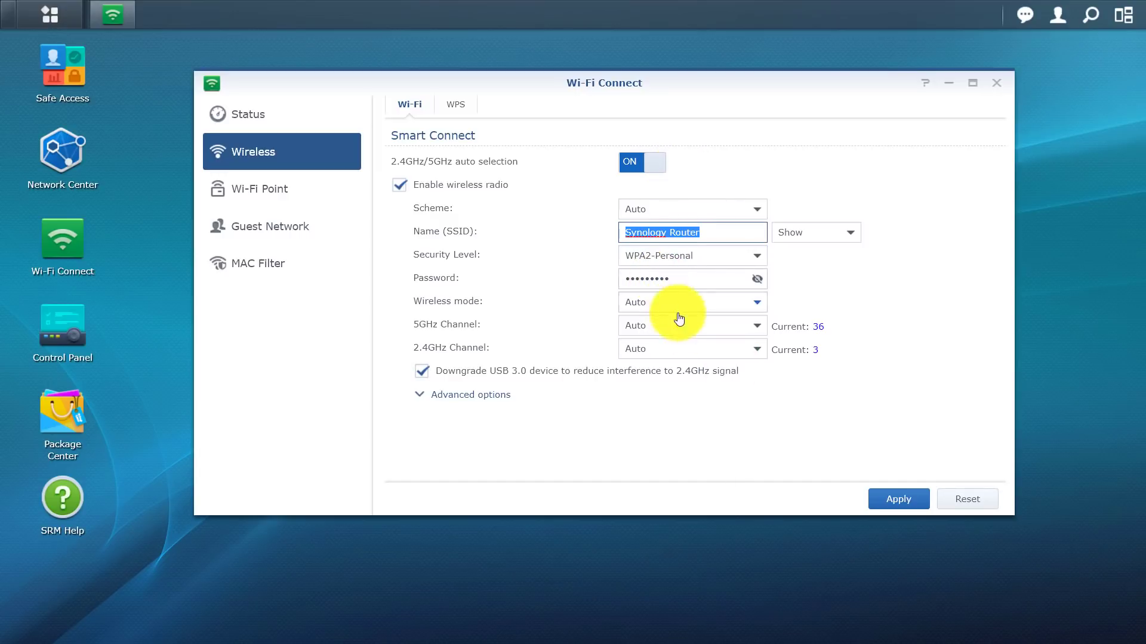
pyautogui.click(632, 162)
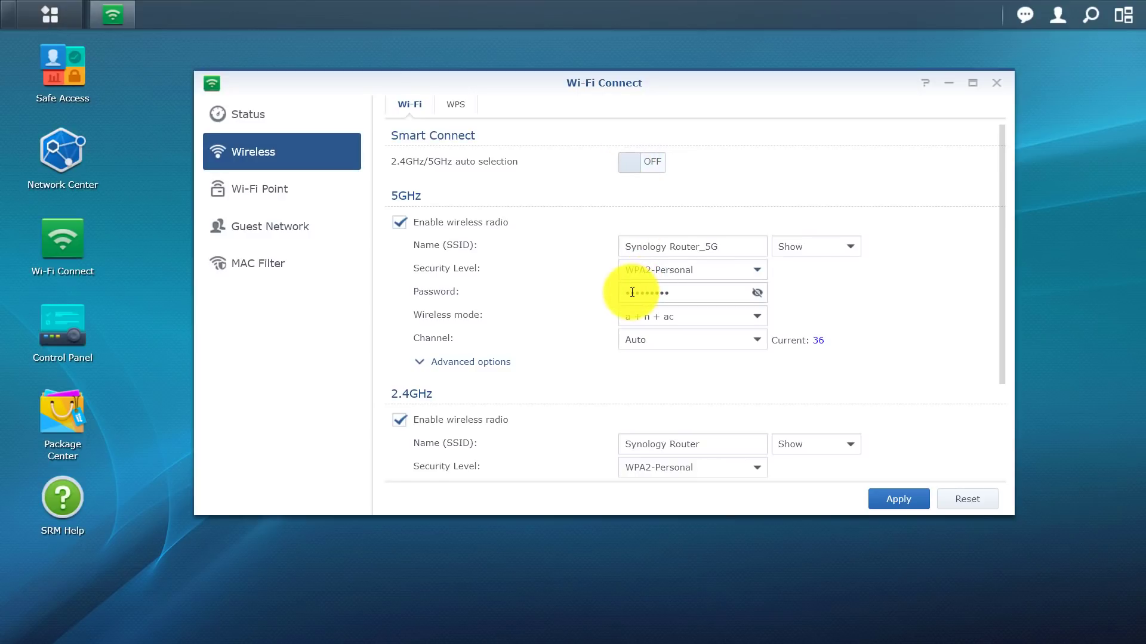
pyautogui.click(897, 505)
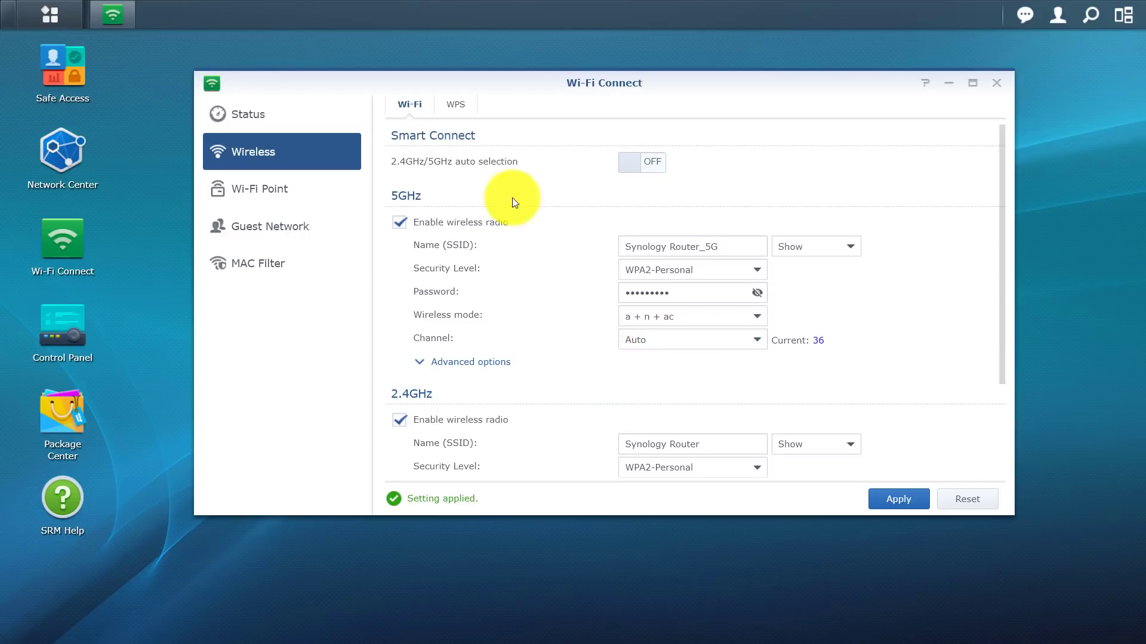
# Step: Show the WPS tab, with WPS enabled, status Ready and 5GHz + 2.4GHz
pyautogui.click(465, 102)
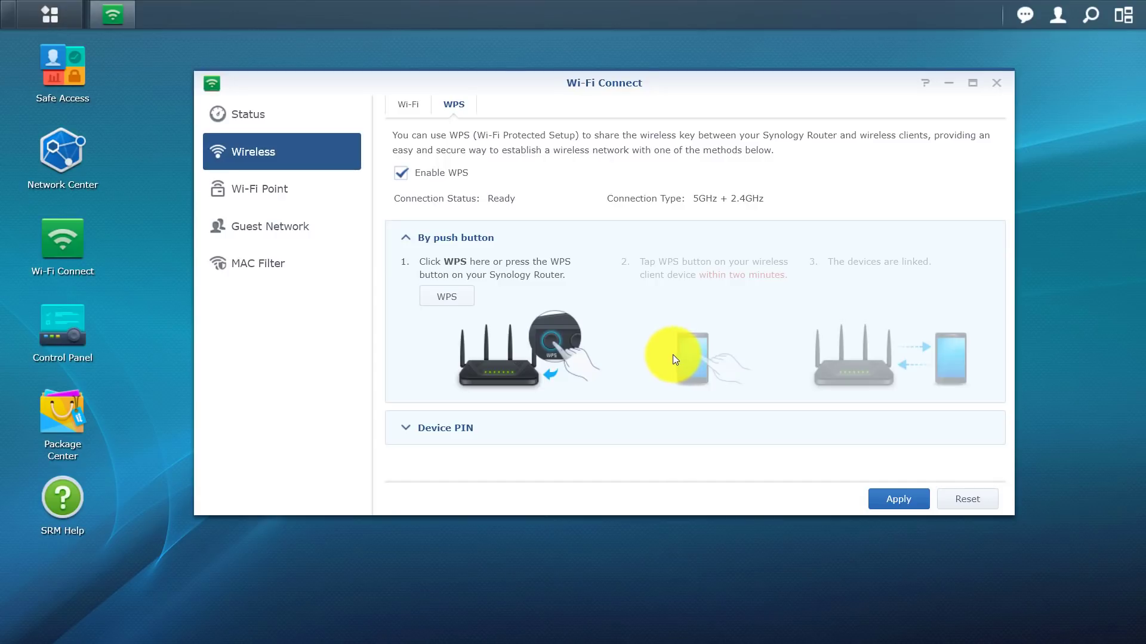
# Step: Look over the Wi-Fi Points list, then the Guest Network page and its Schedule settings
pyautogui.click(299, 190)
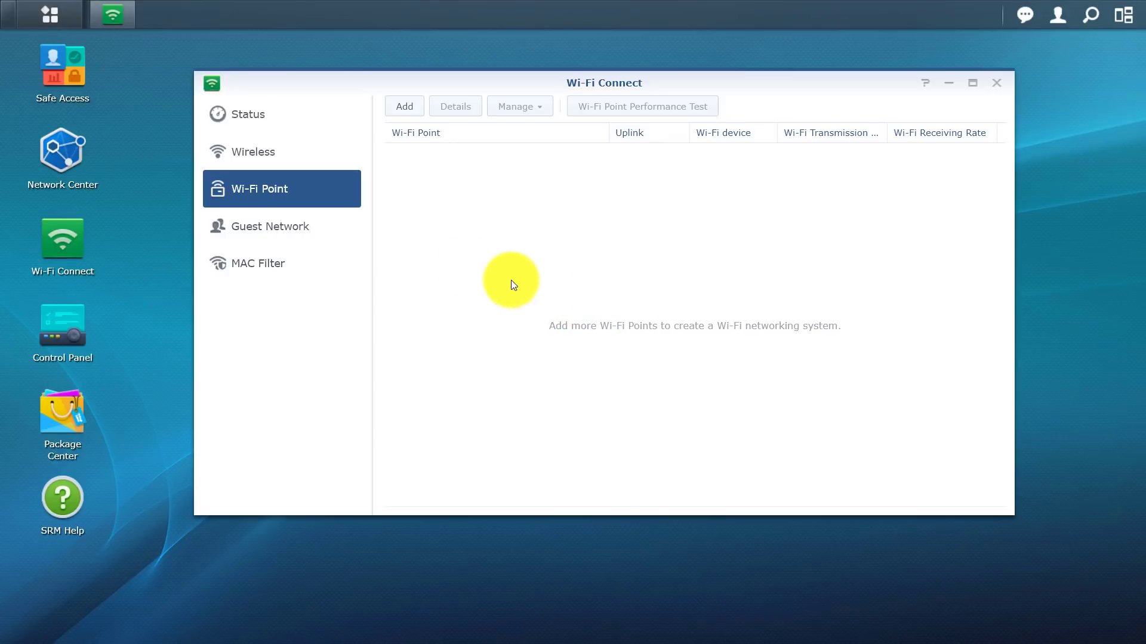
pyautogui.click(317, 231)
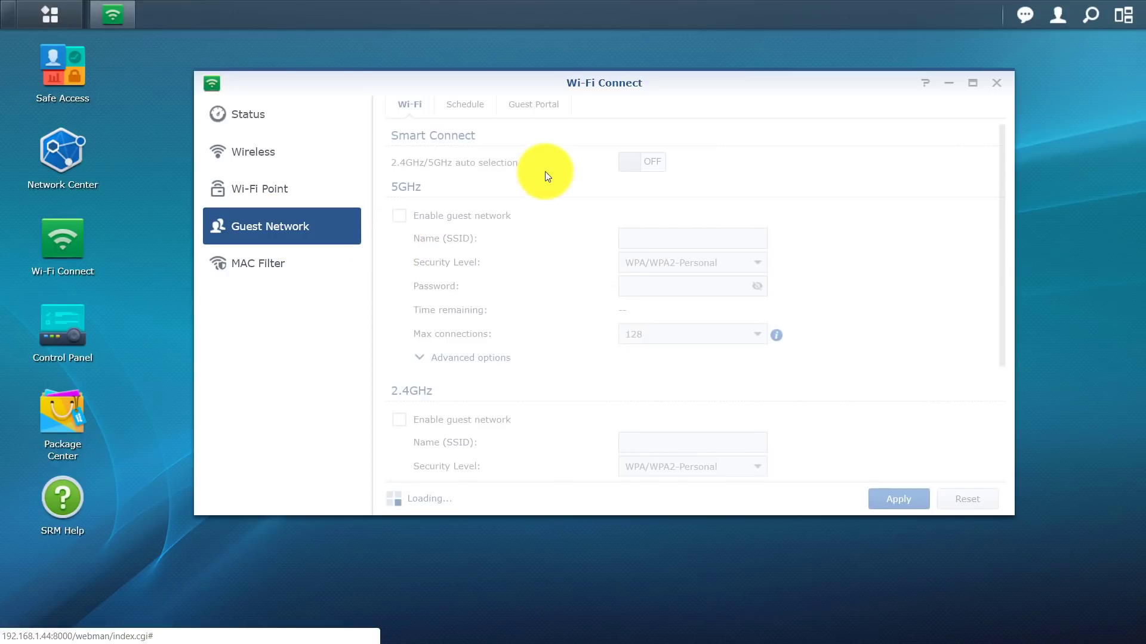
pyautogui.scroll(-2, 650, 215)
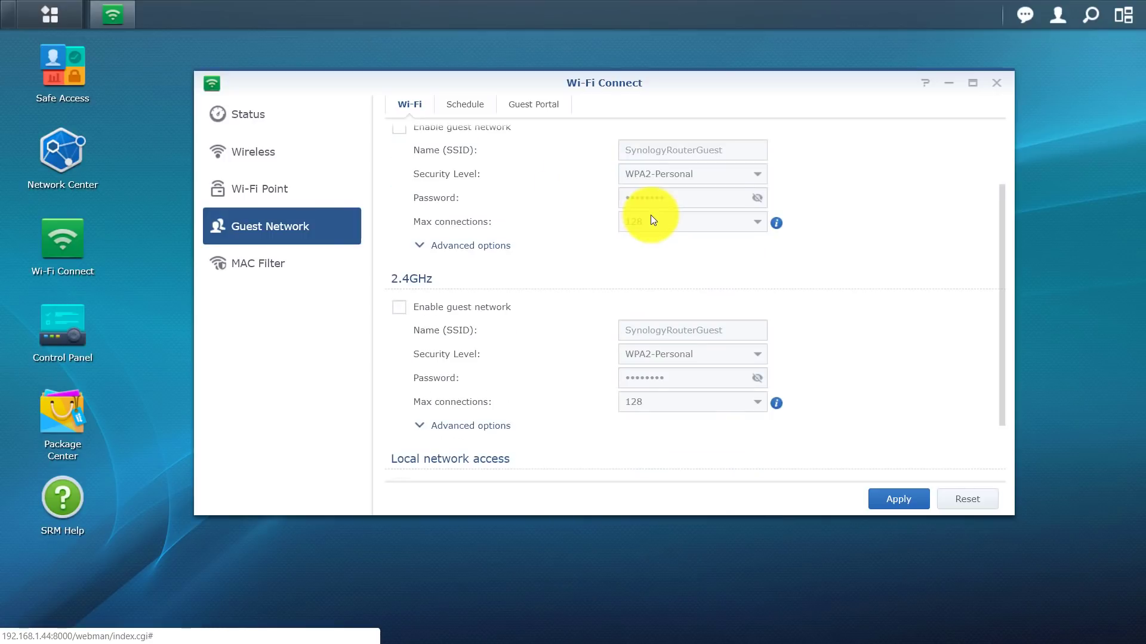
pyautogui.scroll(2, 517, 367)
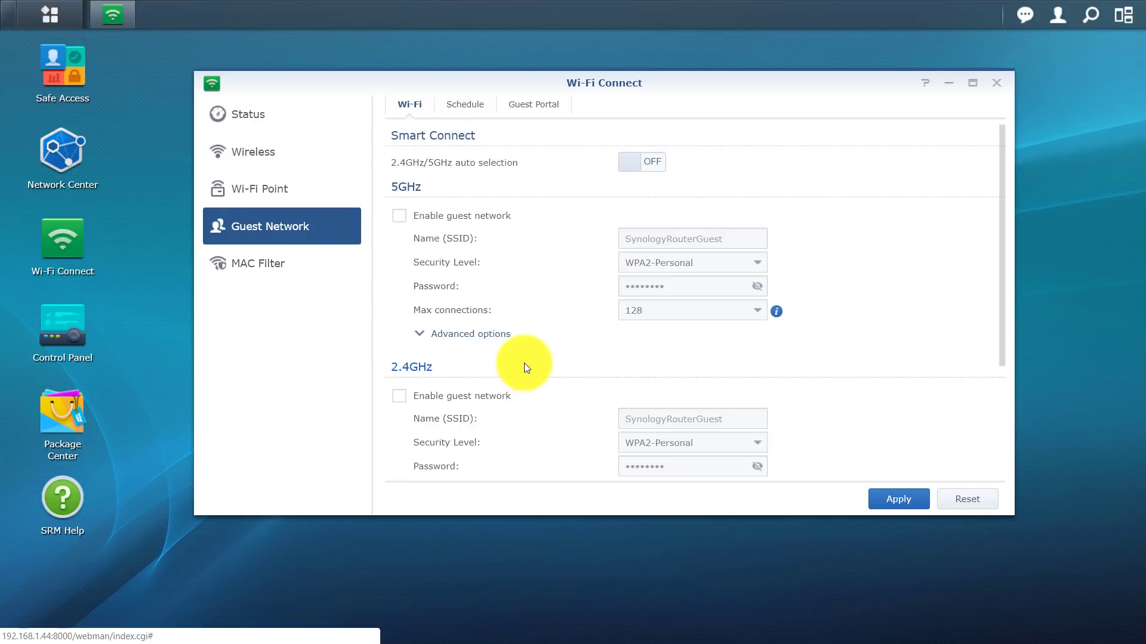
pyautogui.click(465, 106)
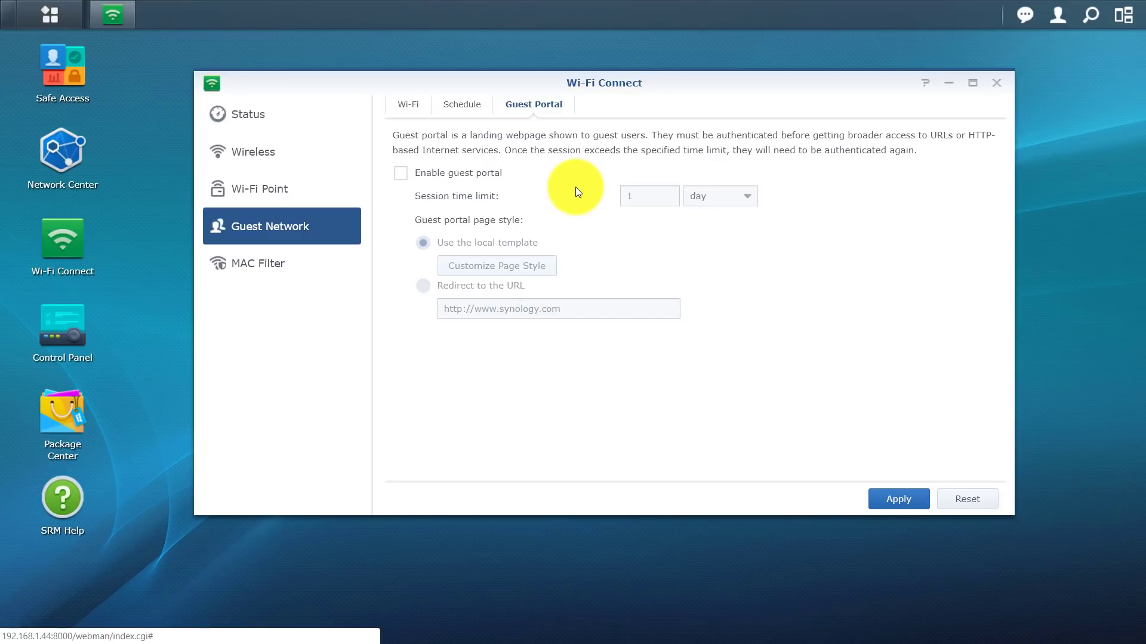
# Step: In MAC Filter, discard a started entry and set access policy to 'Only allow MAC addresses in the list'
pyautogui.click(286, 266)
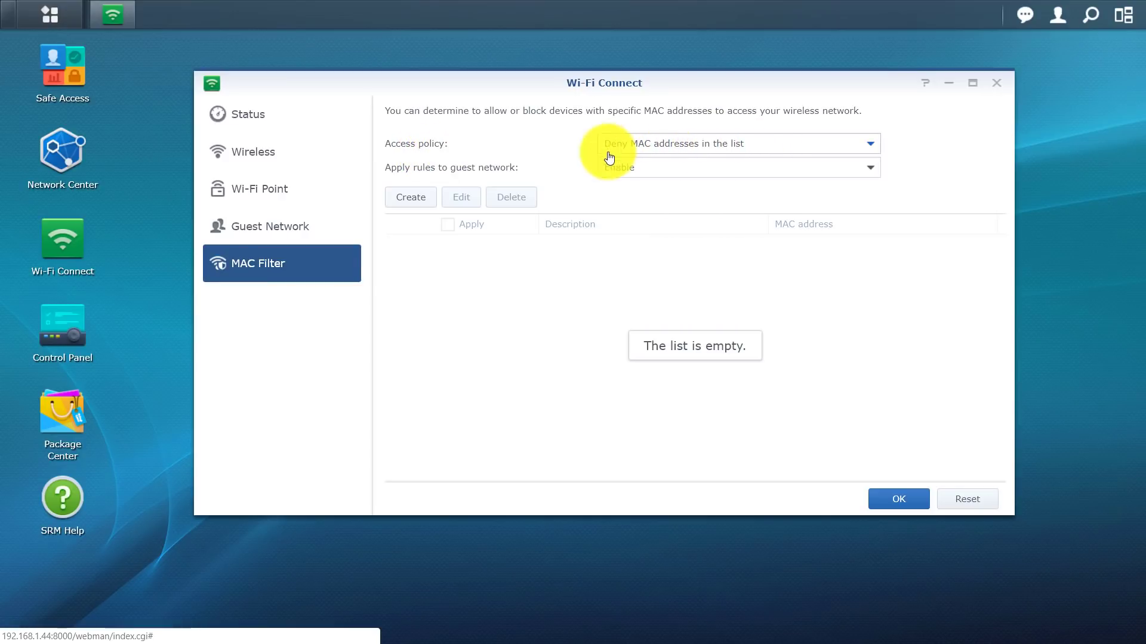
pyautogui.click(402, 200)
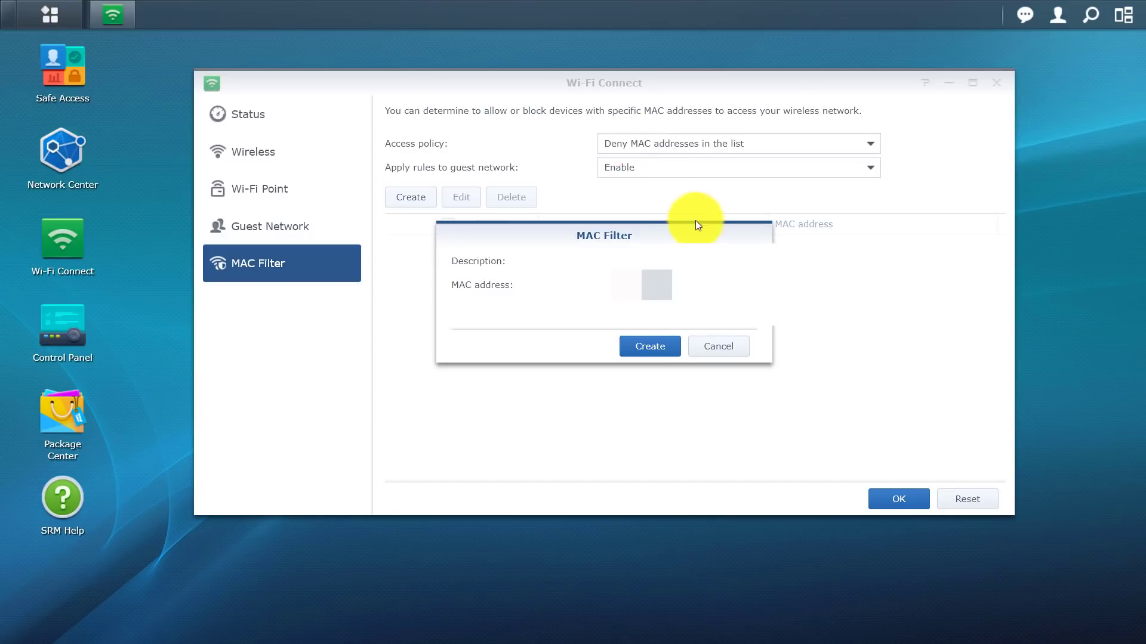
pyautogui.click(734, 357)
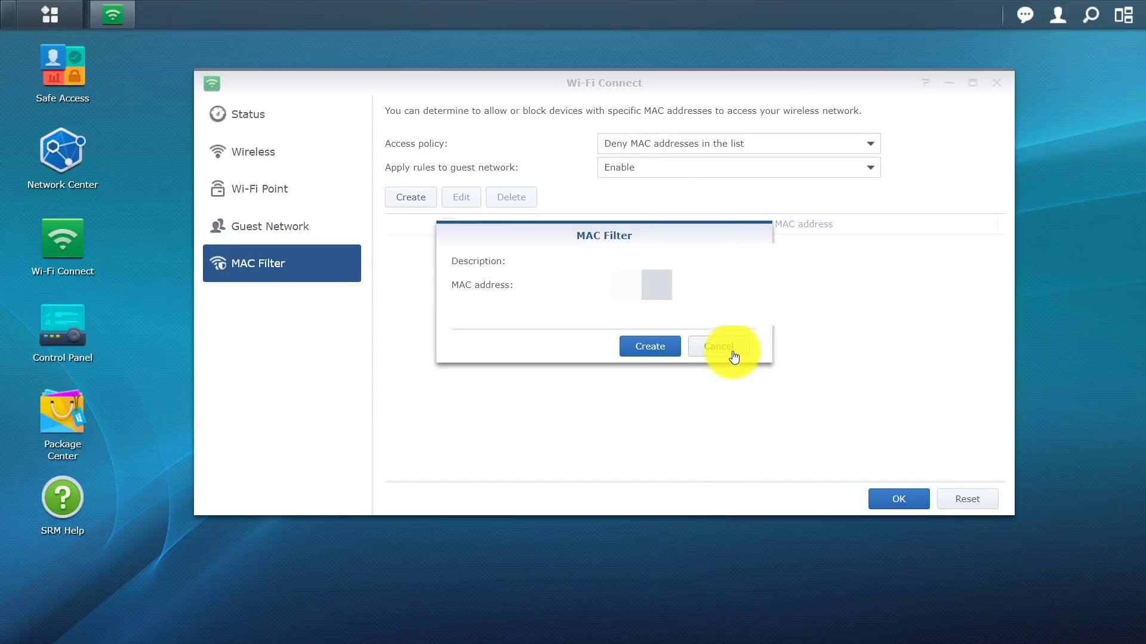
pyautogui.click(734, 356)
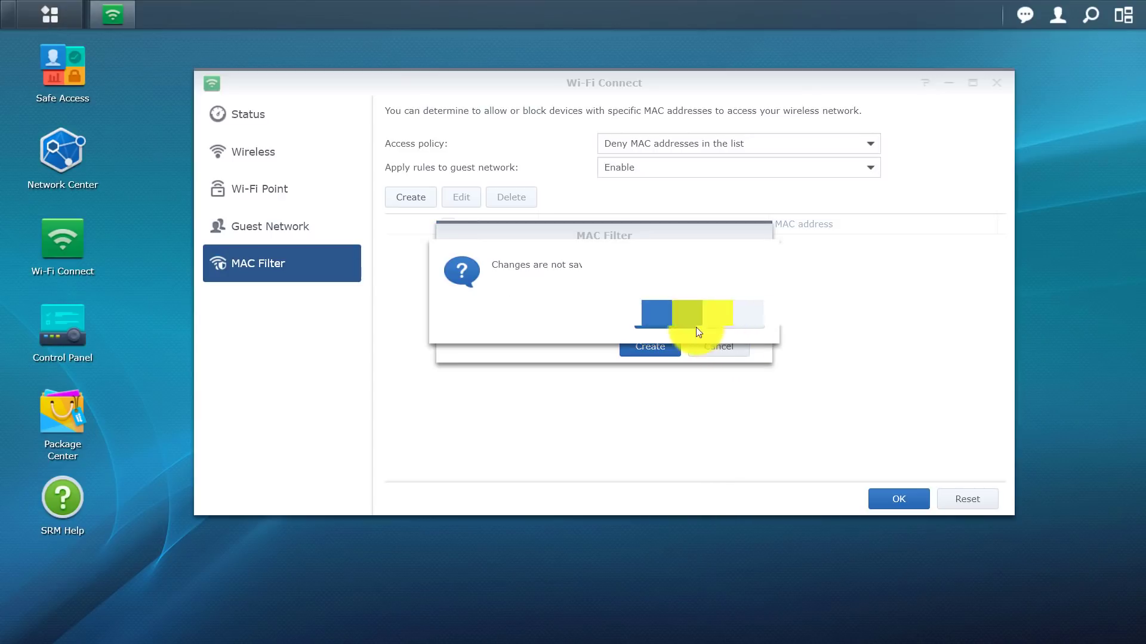
pyautogui.click(672, 328)
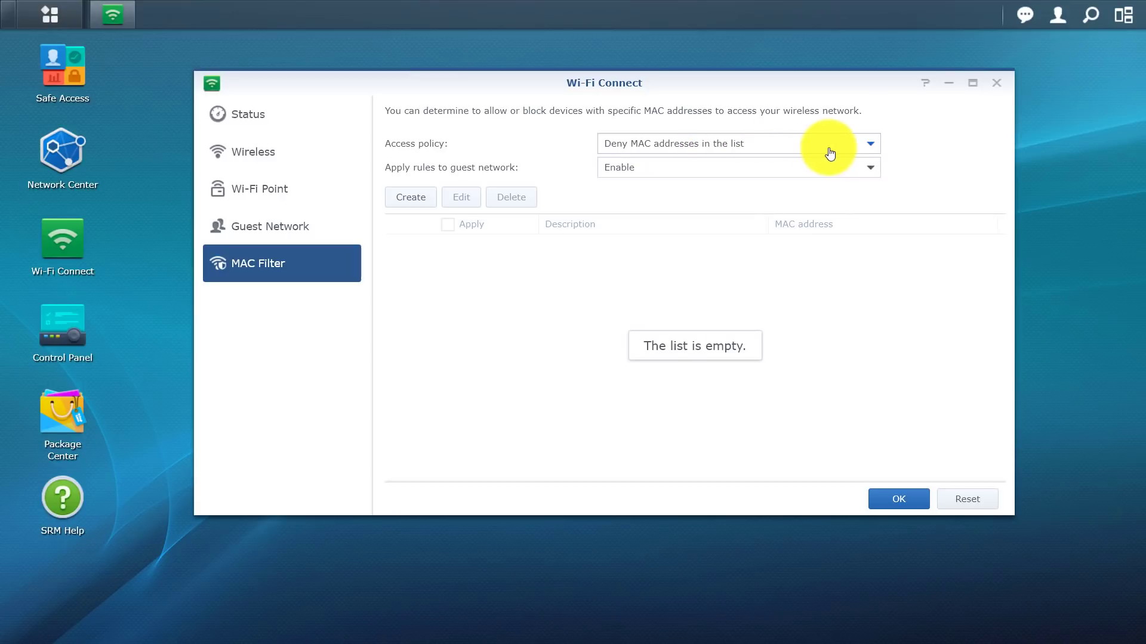
pyautogui.click(873, 145)
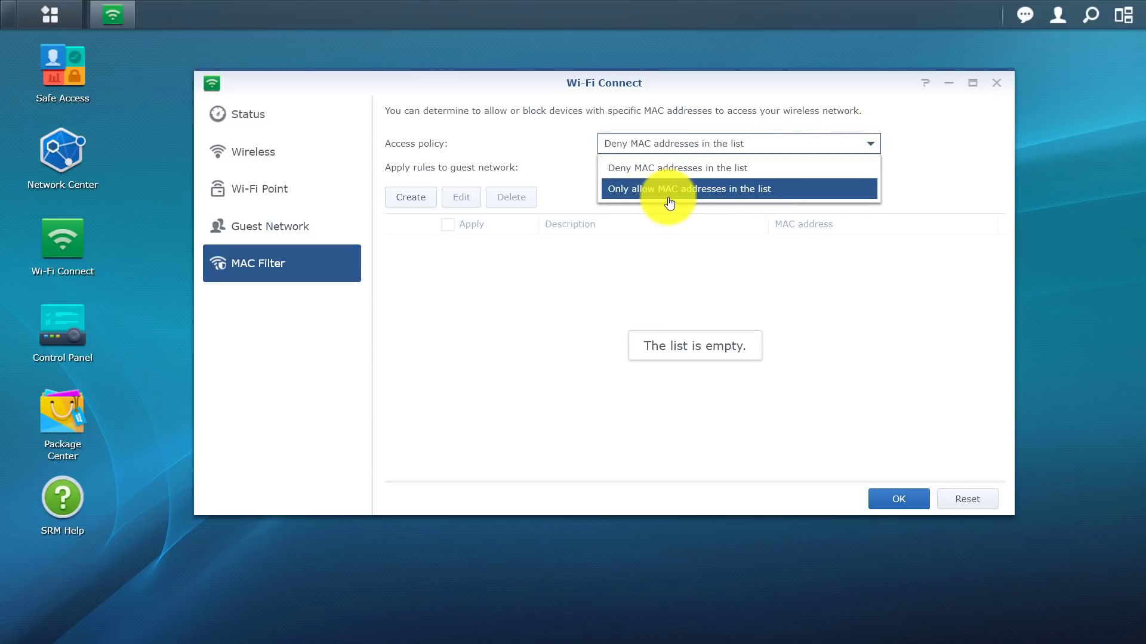
pyautogui.click(701, 189)
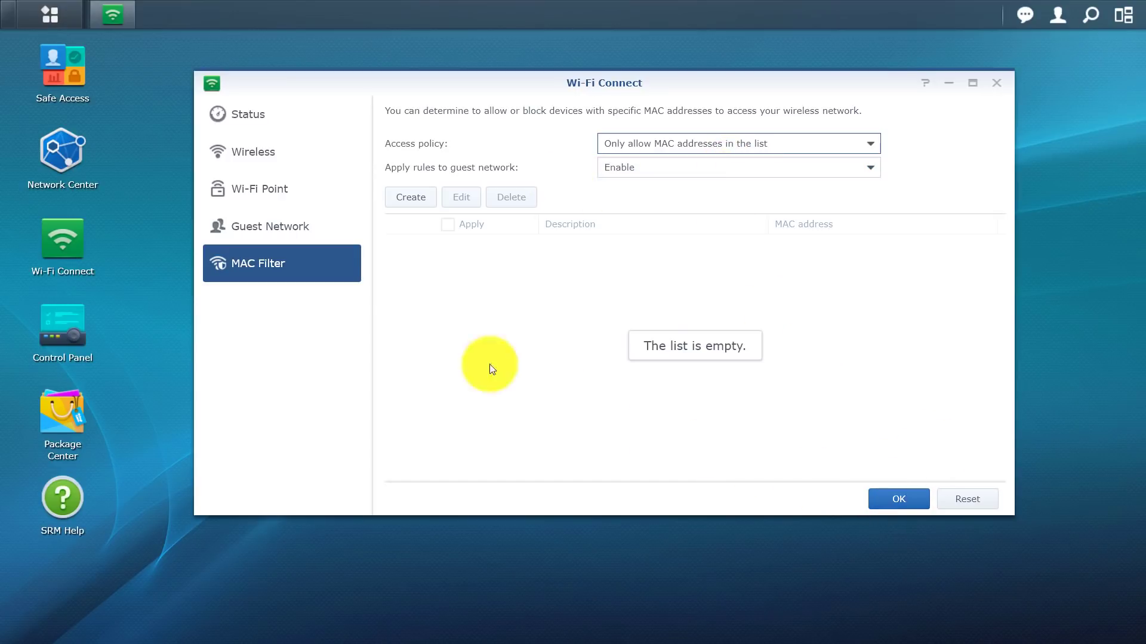
# Step: Close Wi-Fi Connect and open Network Center's connected device list
pyautogui.click(996, 83)
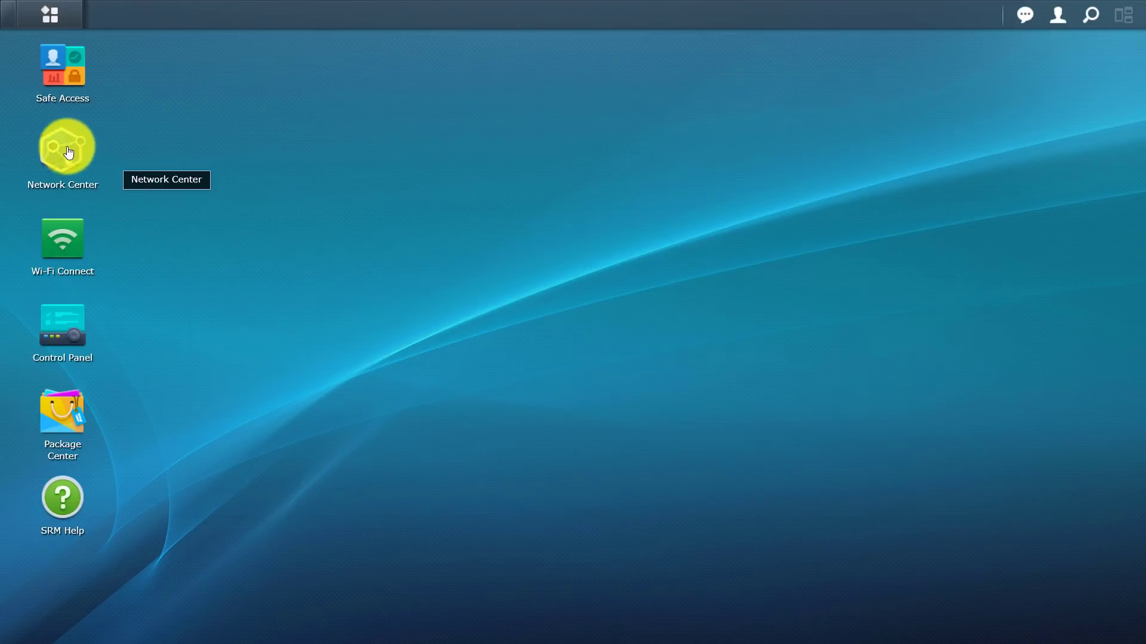
pyautogui.click(57, 150)
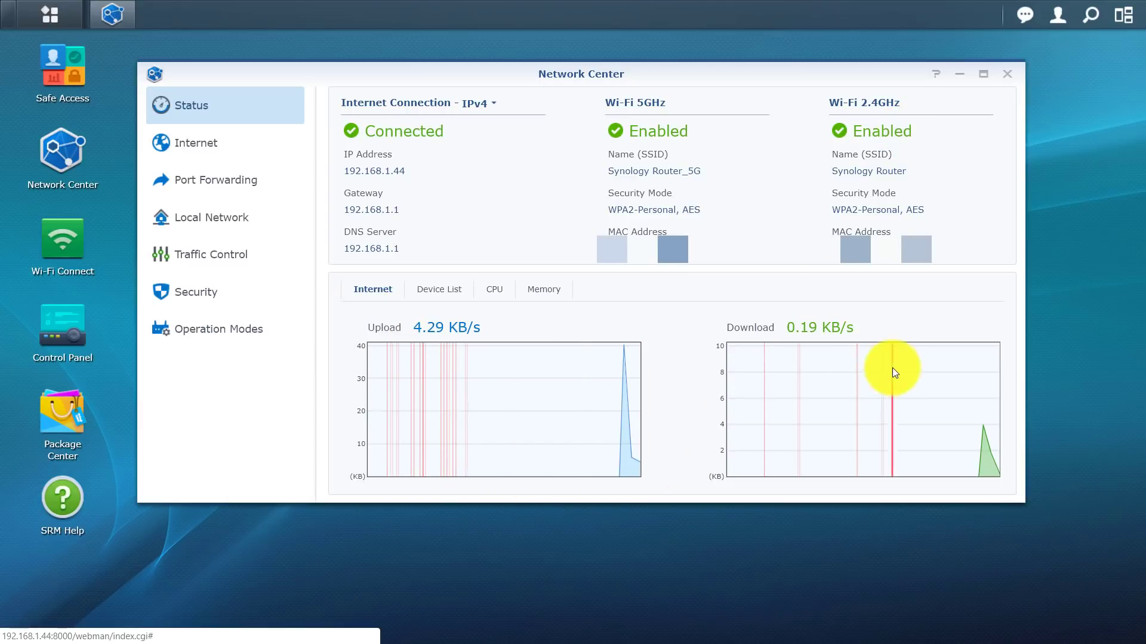
pyautogui.click(429, 292)
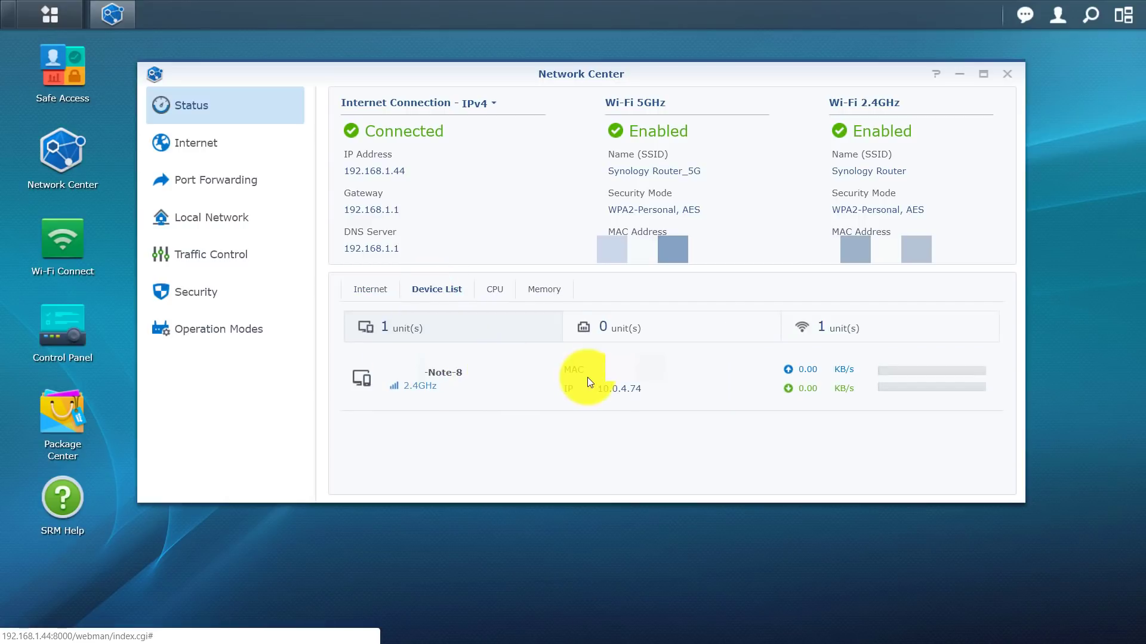
# Step: Check the router's CPU and memory usage, then go to the Internet settings
pyautogui.click(489, 290)
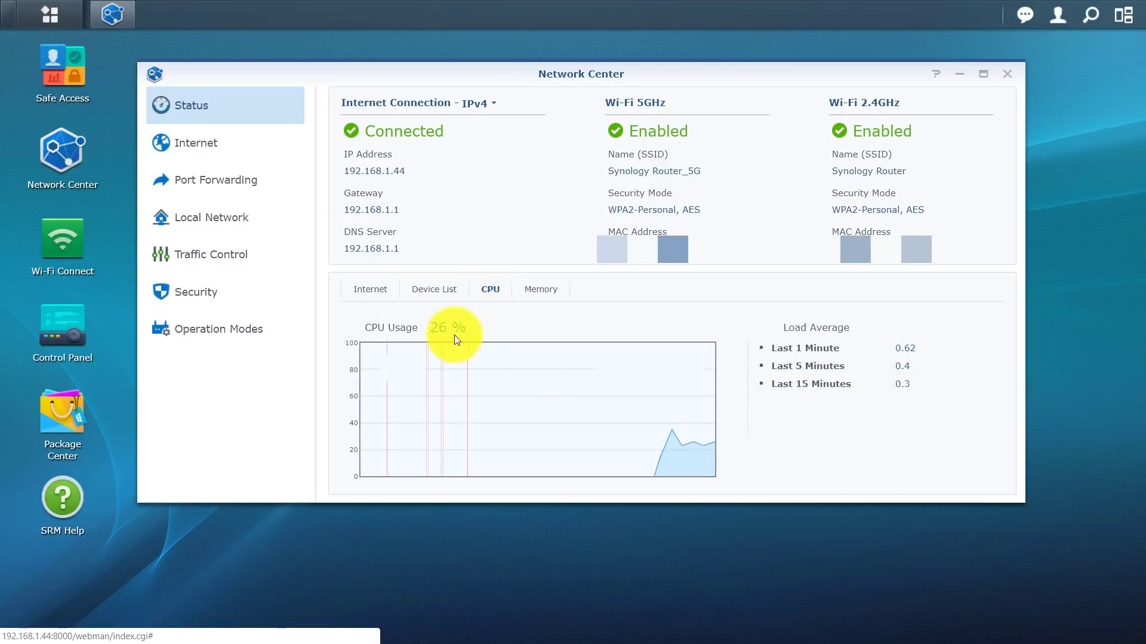
pyautogui.moveTo(671, 411)
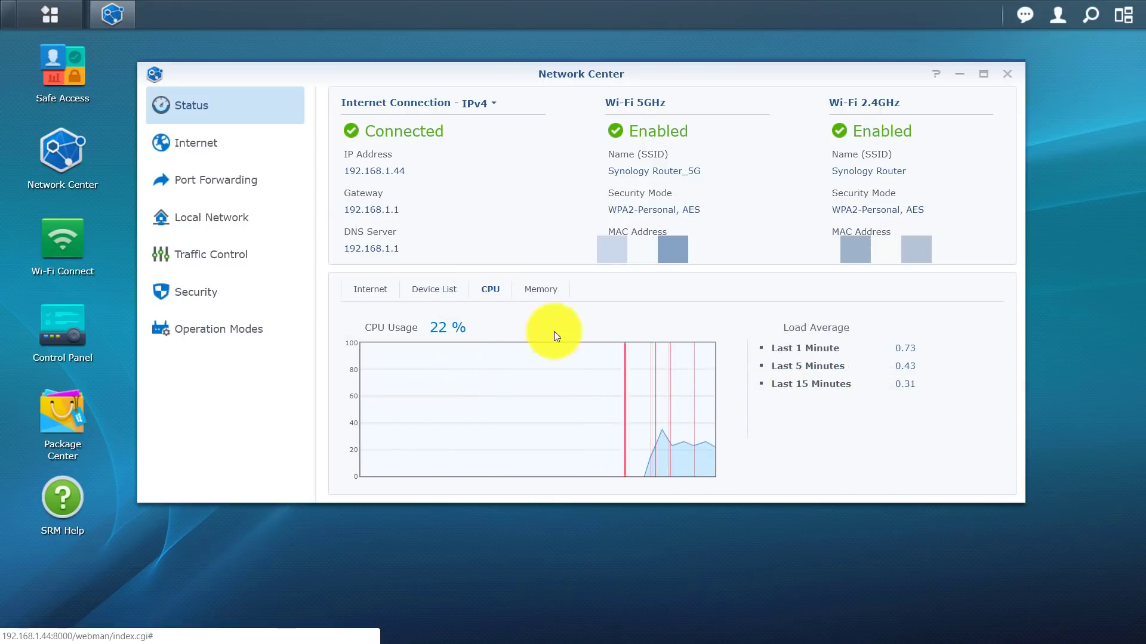
pyautogui.click(527, 288)
pyautogui.moveTo(692, 454)
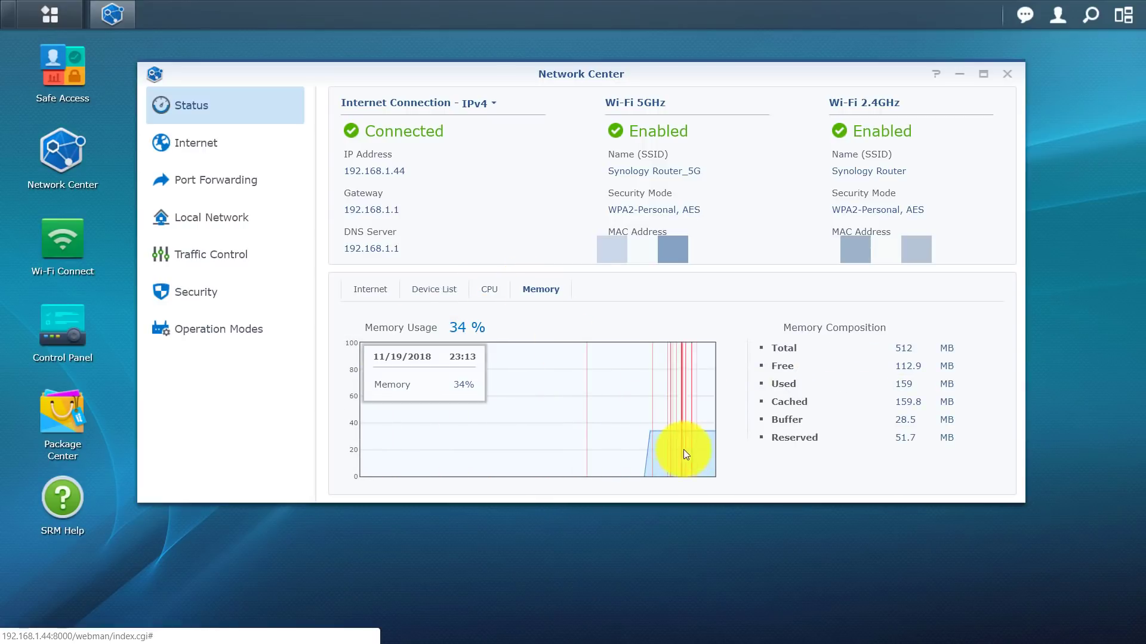
pyautogui.click(220, 157)
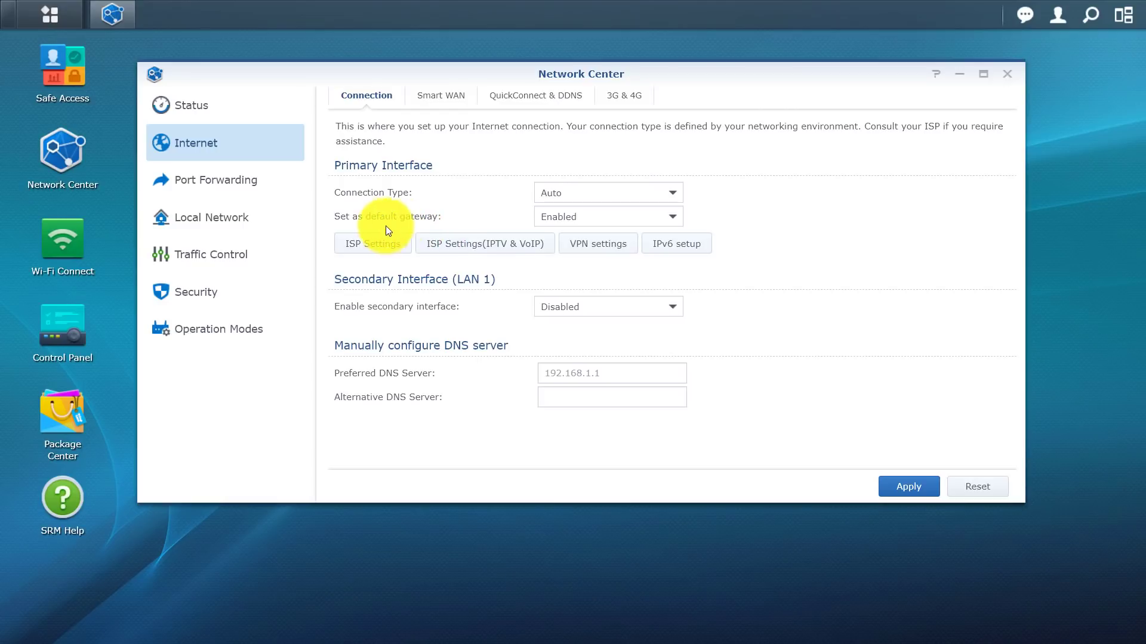
# Step: Switch the default gateway to Disabled and back to Enabled
pyautogui.click(617, 219)
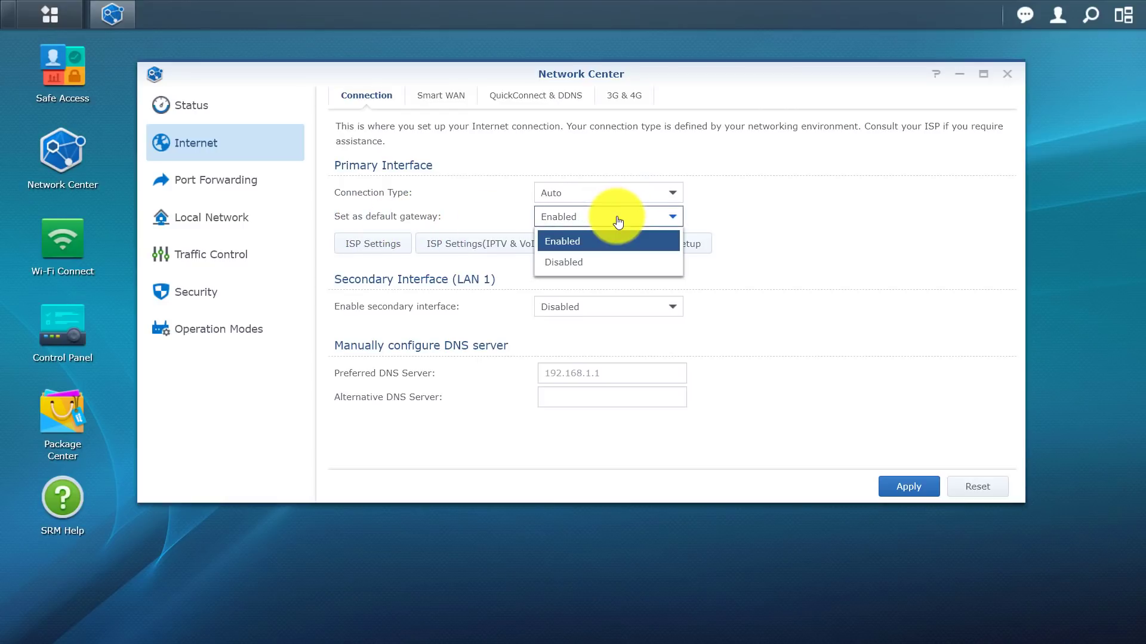
pyautogui.click(566, 261)
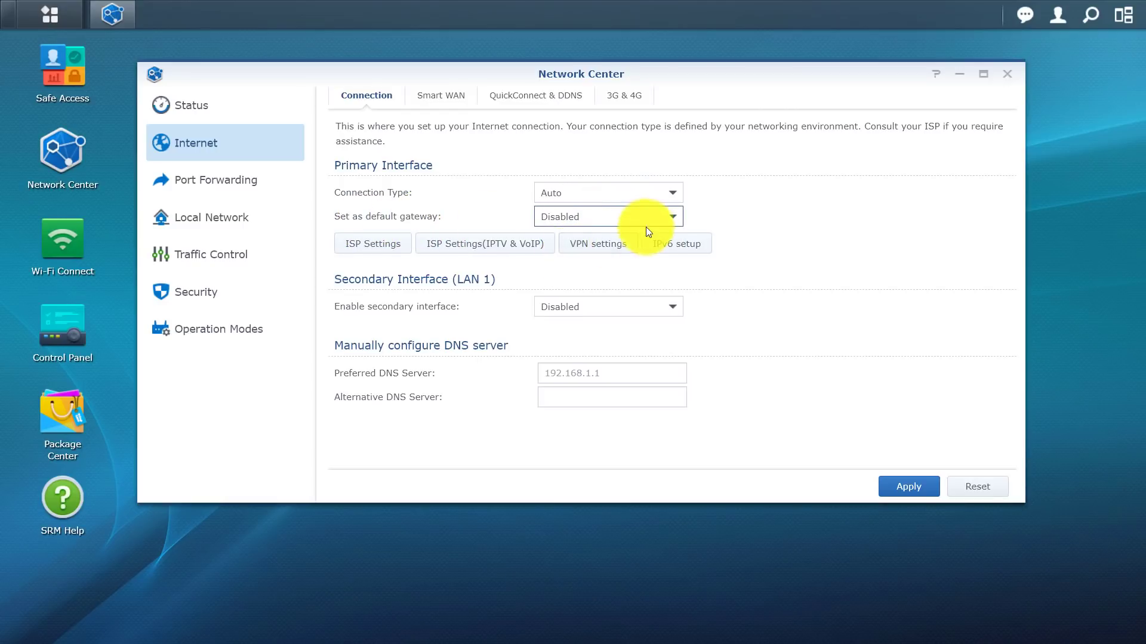
pyautogui.click(638, 219)
pyautogui.click(573, 242)
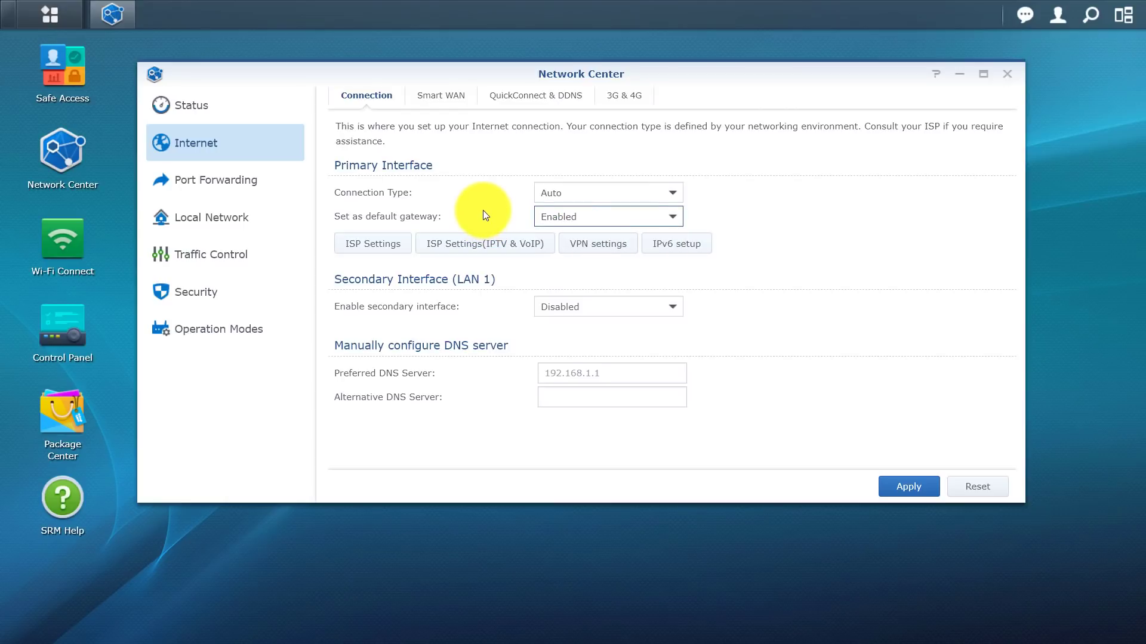
# Step: Close ISP settings unchanged, leave the secondary interface Disabled, check the DNS field, then view Smart WAN
pyautogui.click(373, 246)
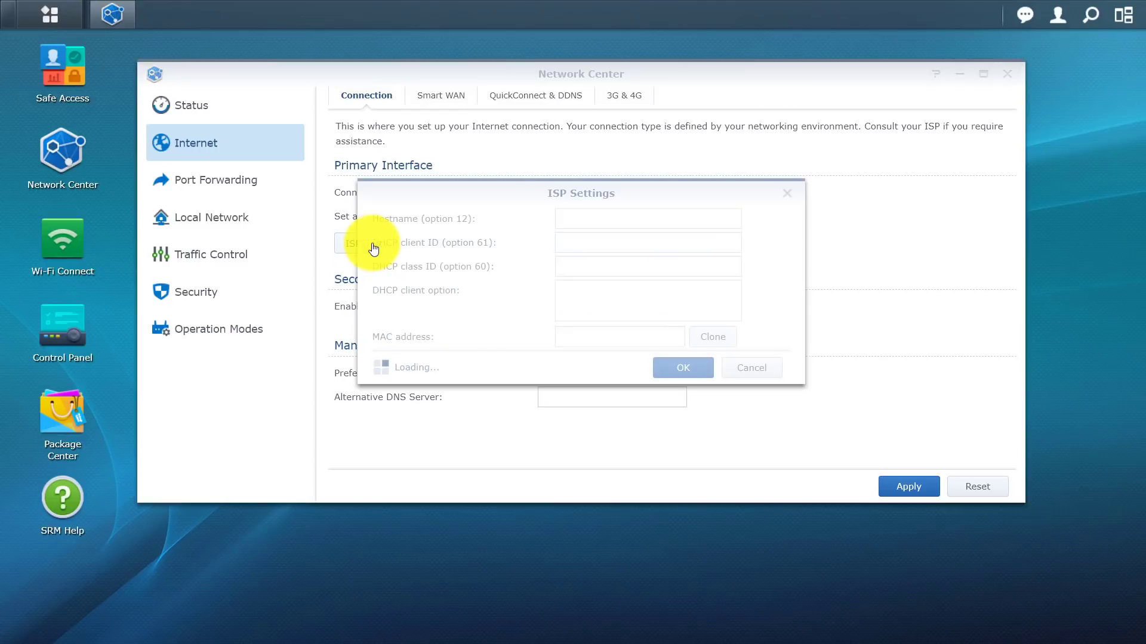
pyautogui.click(759, 372)
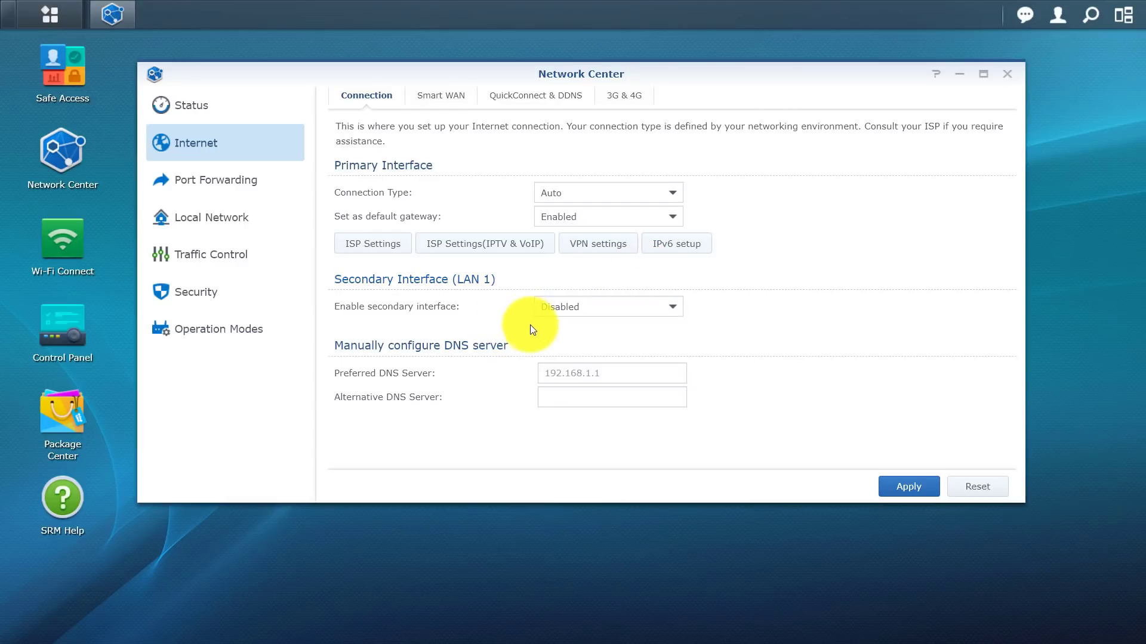
pyautogui.click(570, 308)
pyautogui.click(573, 309)
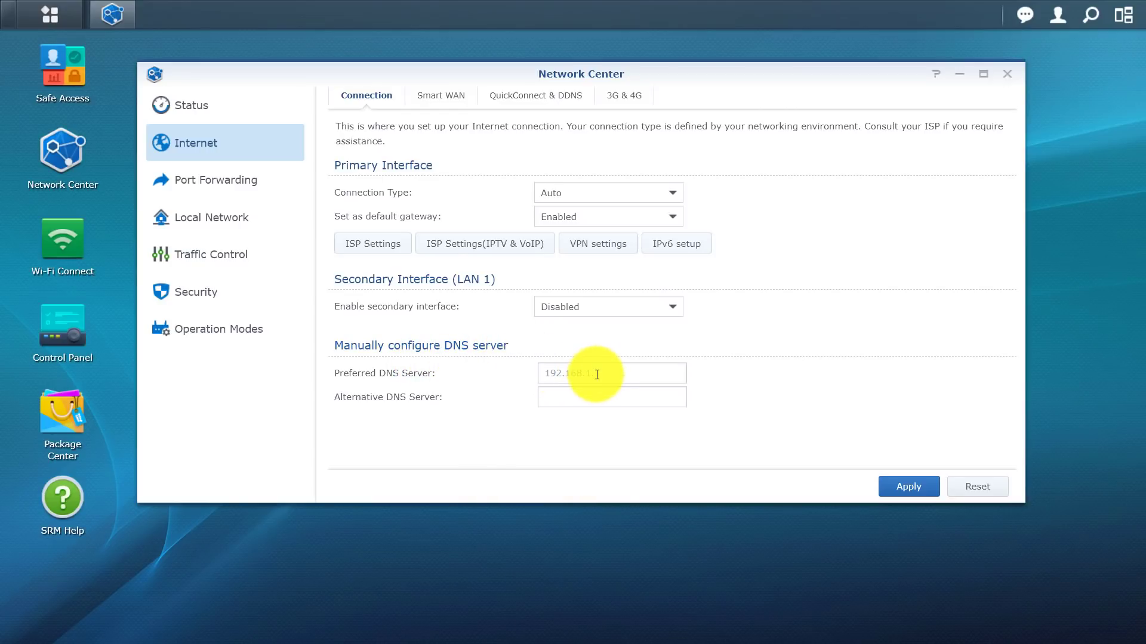
pyautogui.click(547, 371)
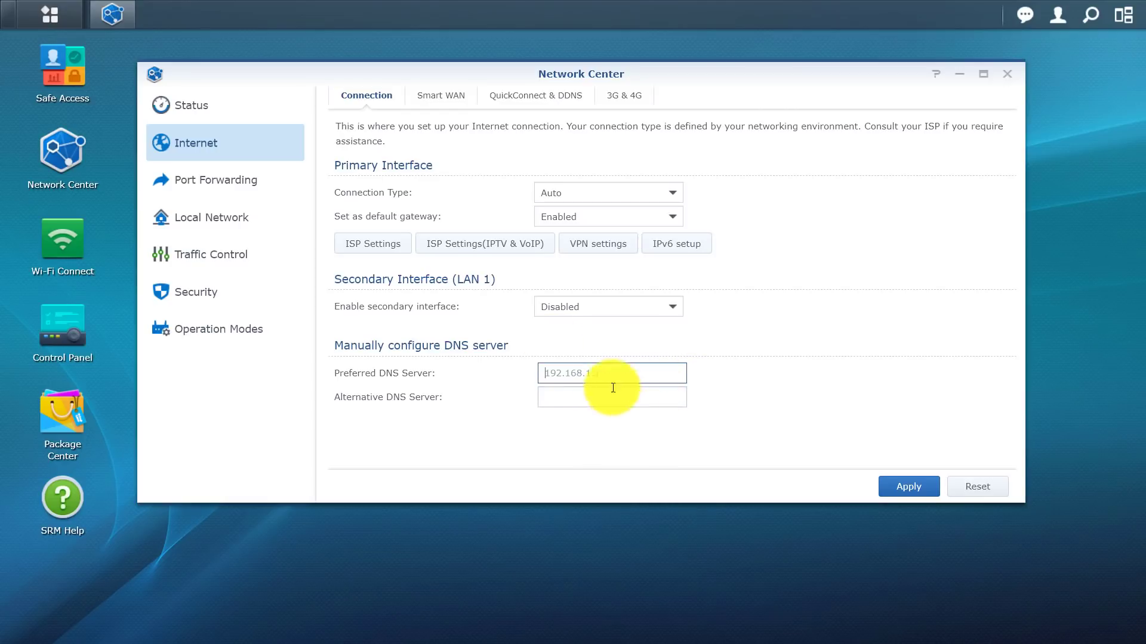
pyautogui.click(433, 104)
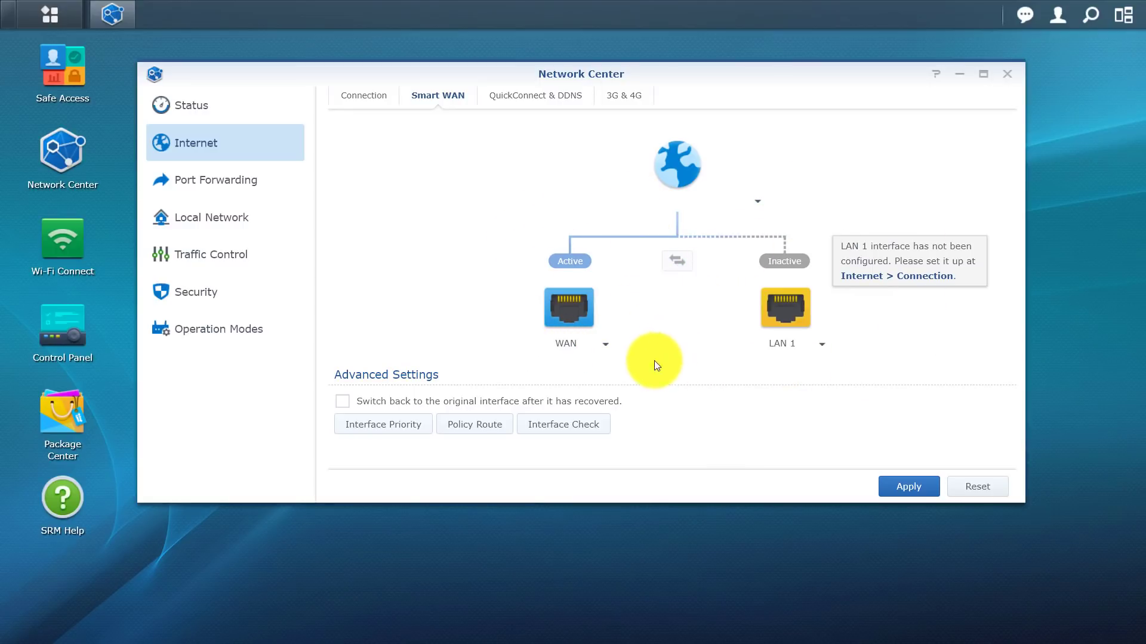
# Step: Glance at the Smart WAN modes unchanged, then the QuickConnect & DDNS and 3G & 4G pages
pyautogui.click(759, 203)
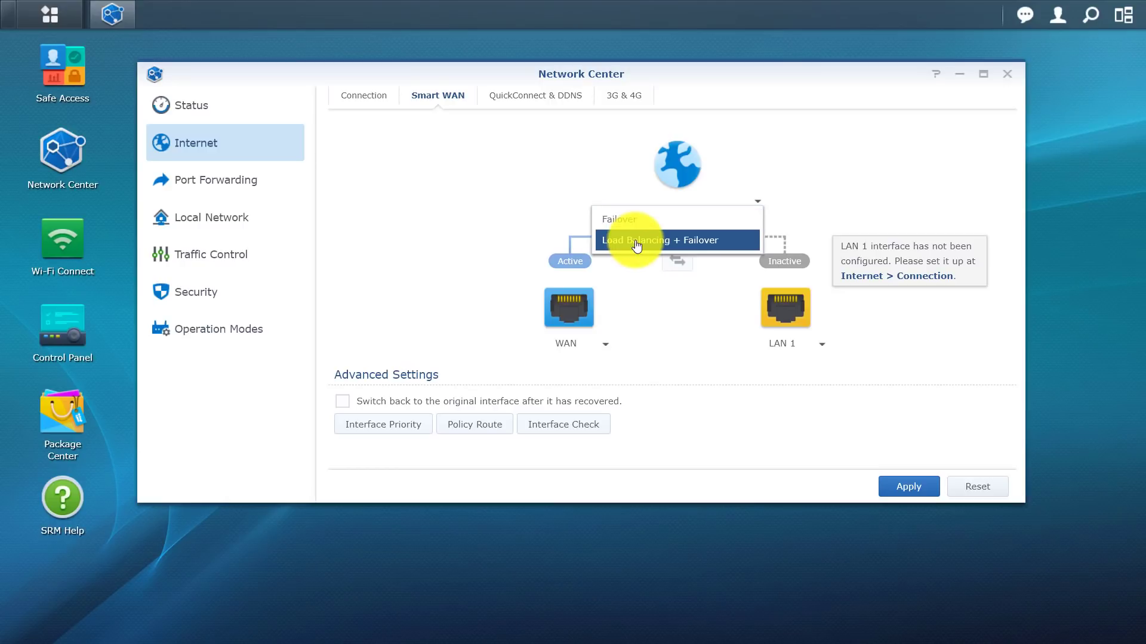
pyautogui.click(495, 289)
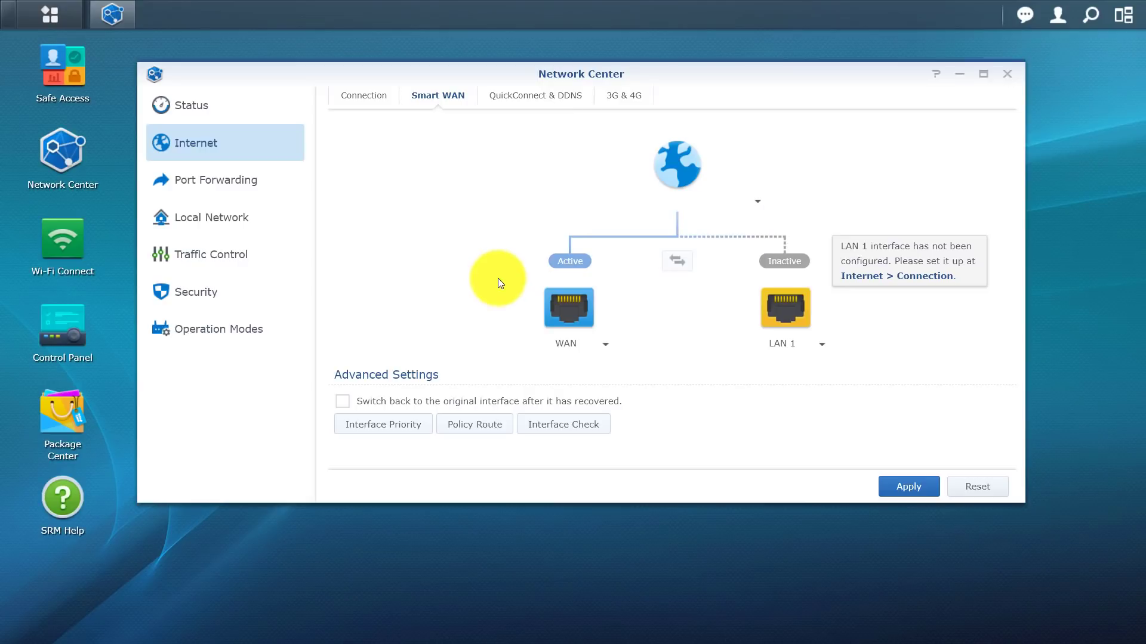
pyautogui.click(518, 97)
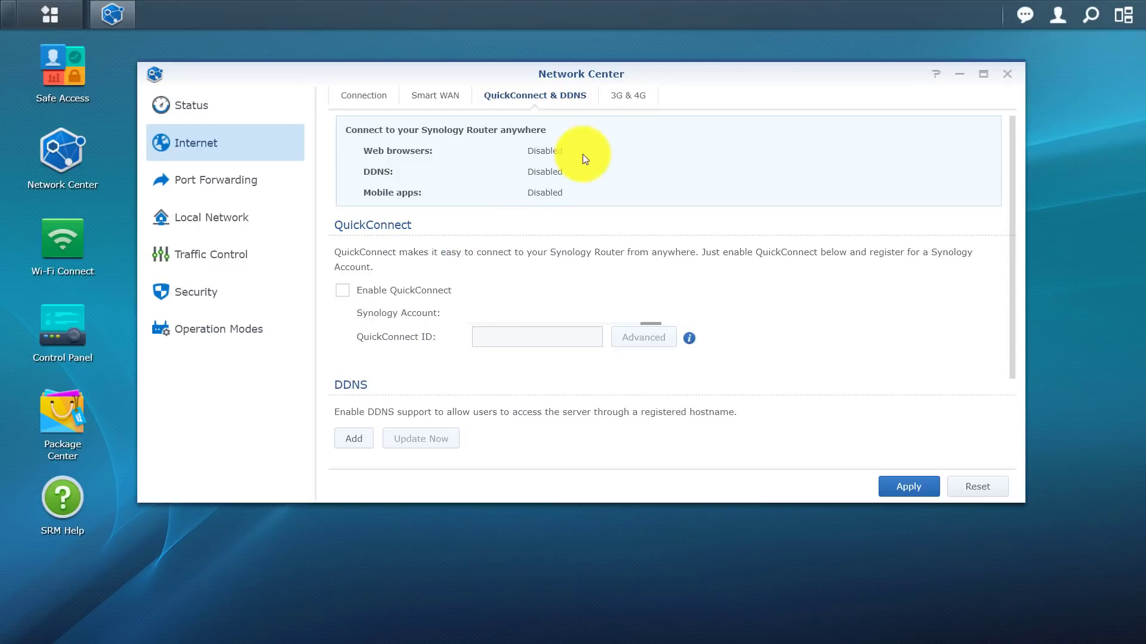
pyautogui.click(626, 105)
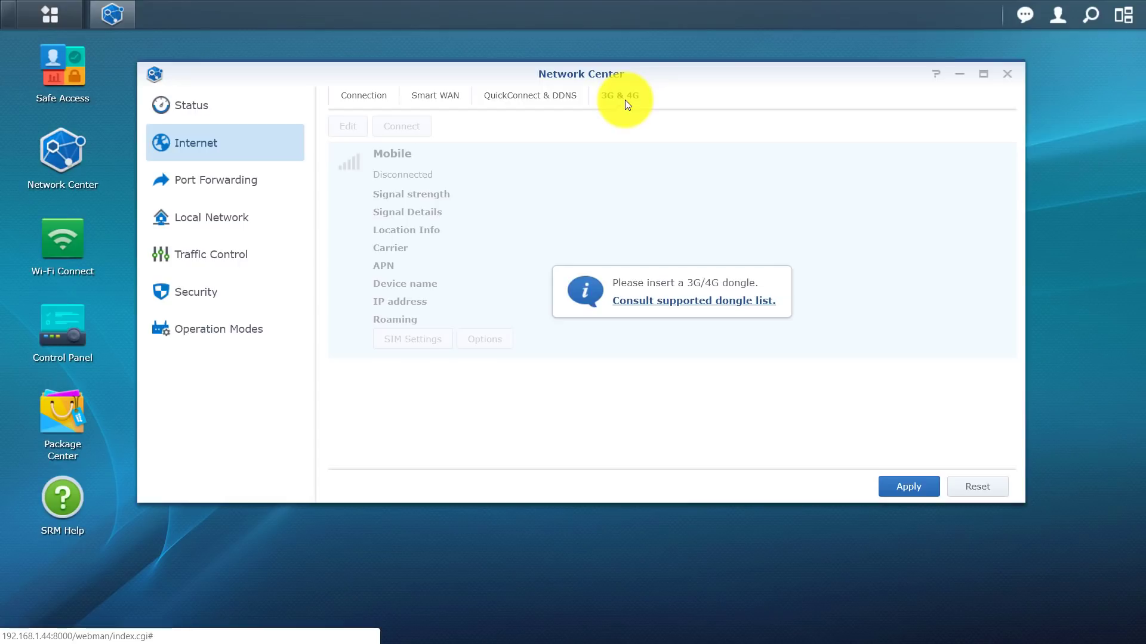
# Step: Check the Port Forwarding and Port Triggering pages, then move on to the Local Network settings
pyautogui.click(225, 184)
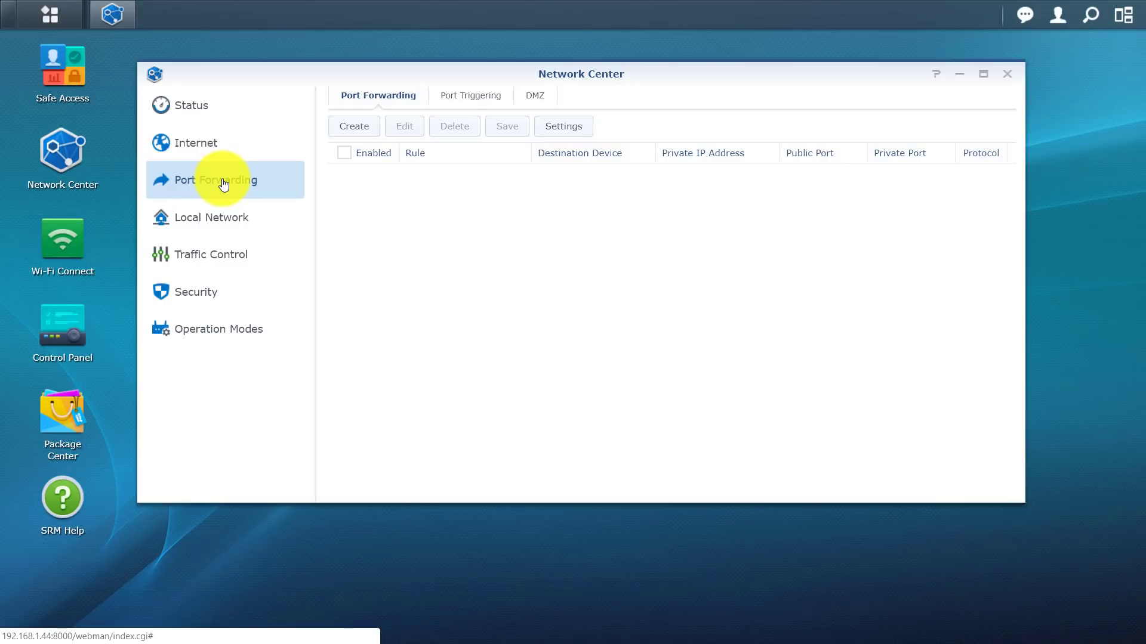
pyautogui.click(470, 96)
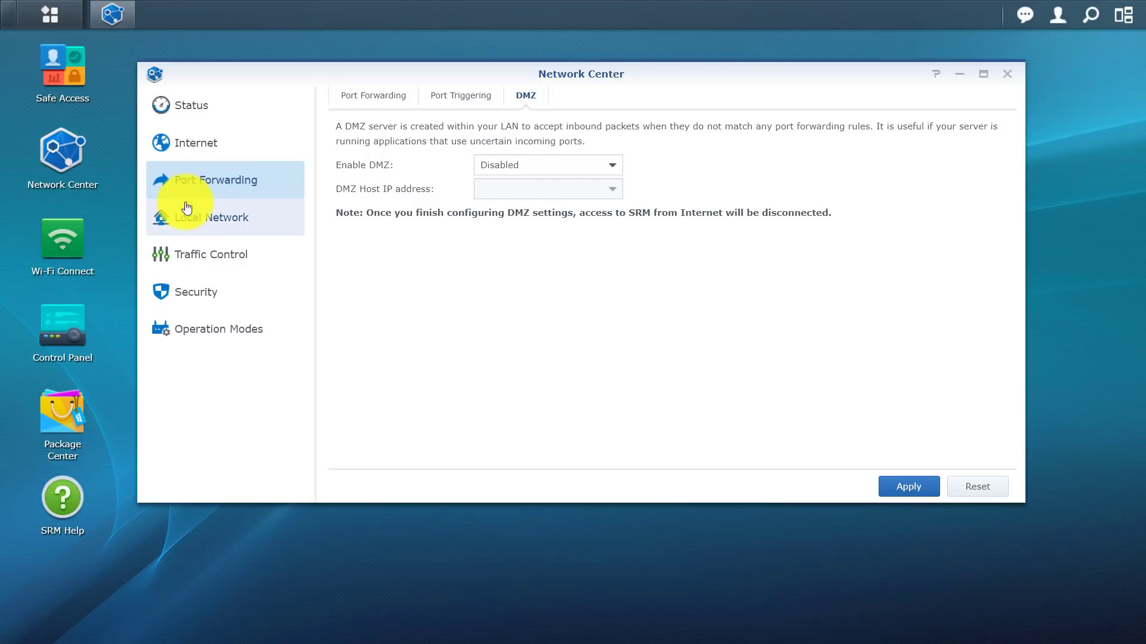
pyautogui.click(222, 219)
# Step: Discard changes and browse Local Network's IPv6, Static Route, DHCP Clients, DHCP Reservation and IPTV & VoIP tabs
pyautogui.click(633, 308)
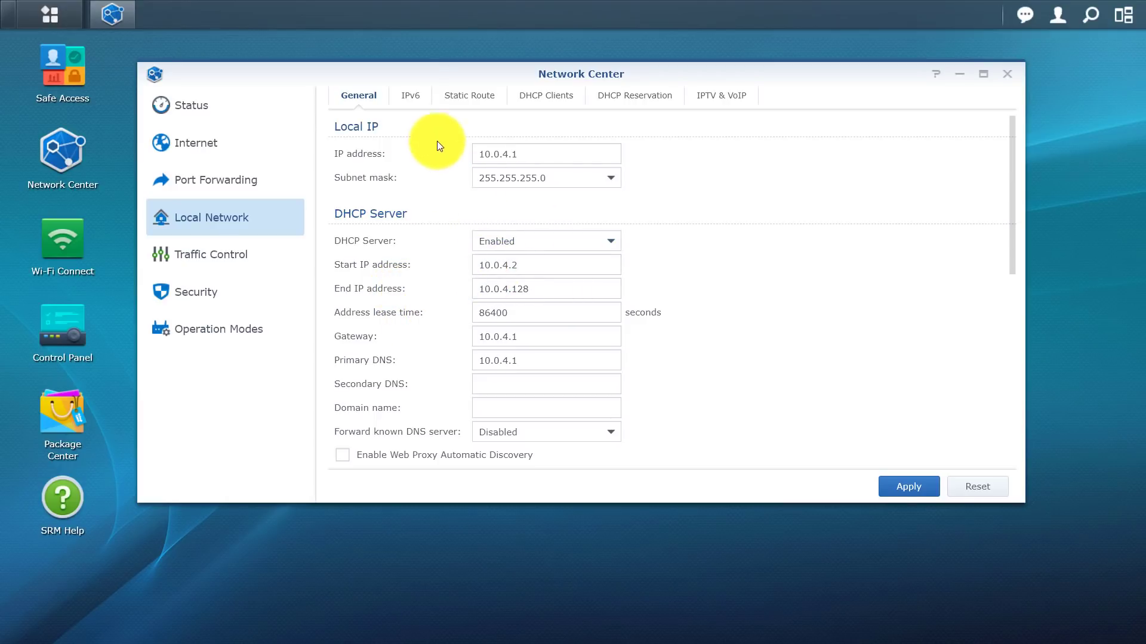
pyautogui.click(414, 95)
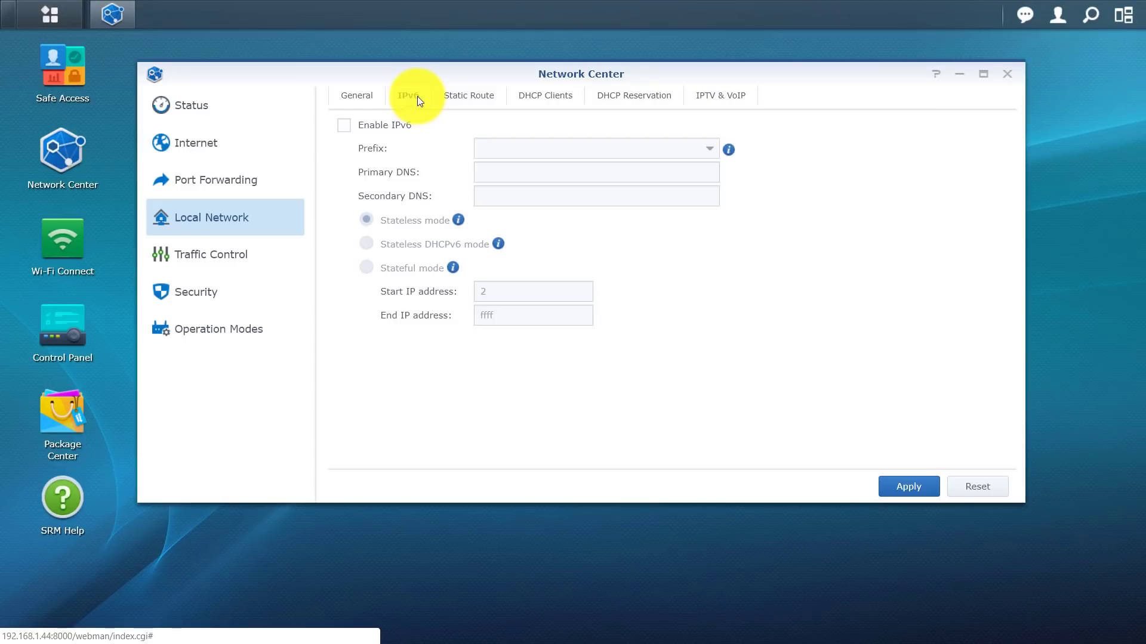
pyautogui.click(475, 94)
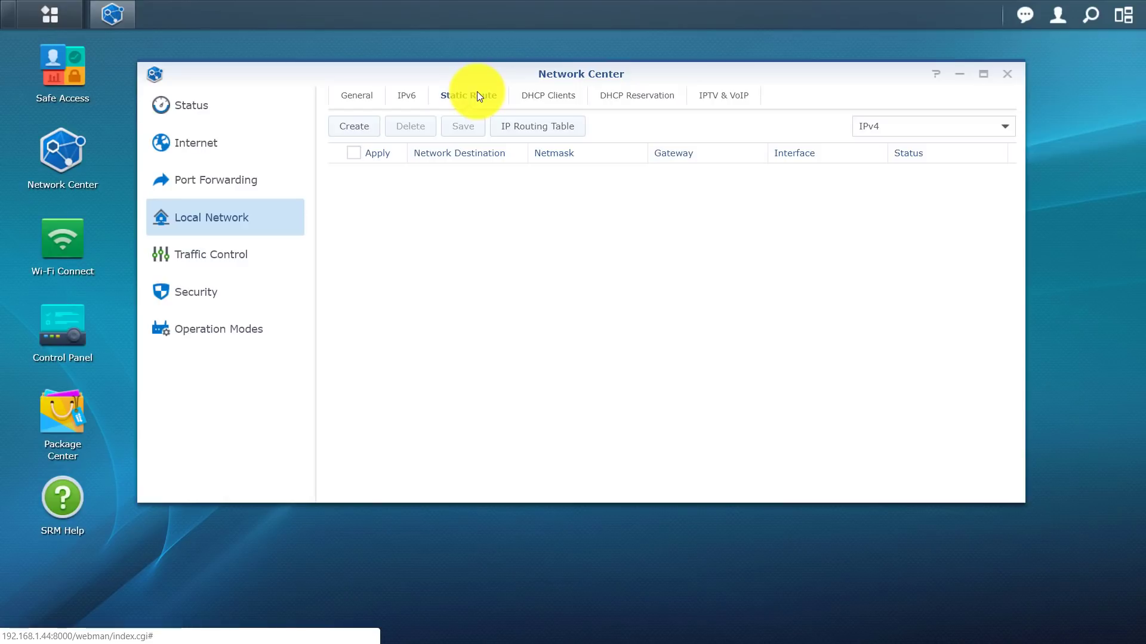
pyautogui.click(545, 95)
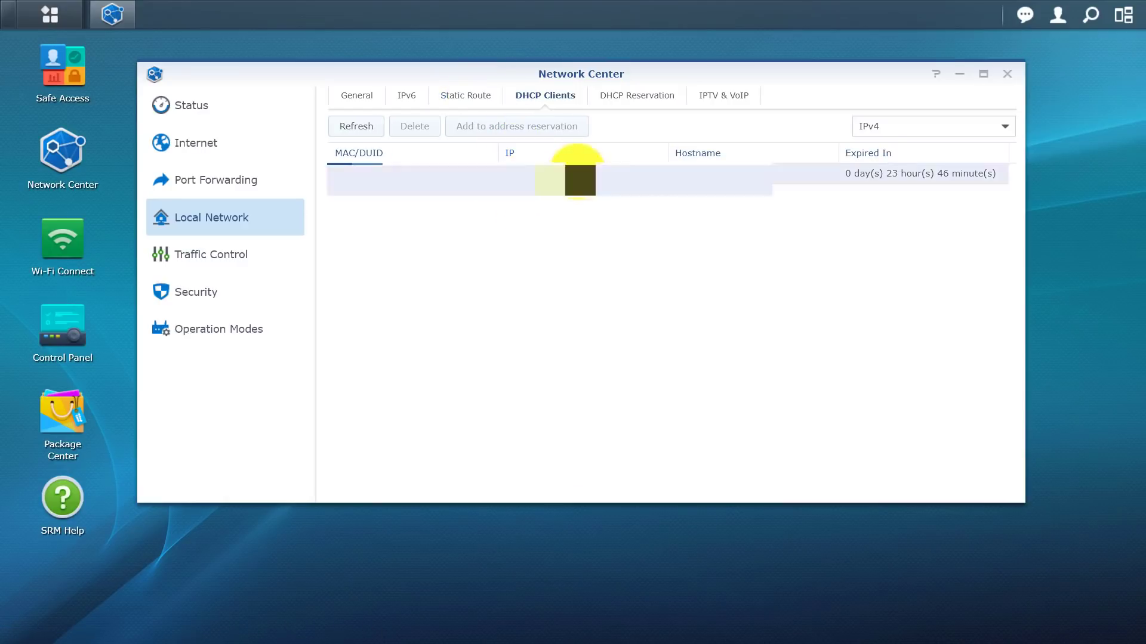
pyautogui.click(643, 96)
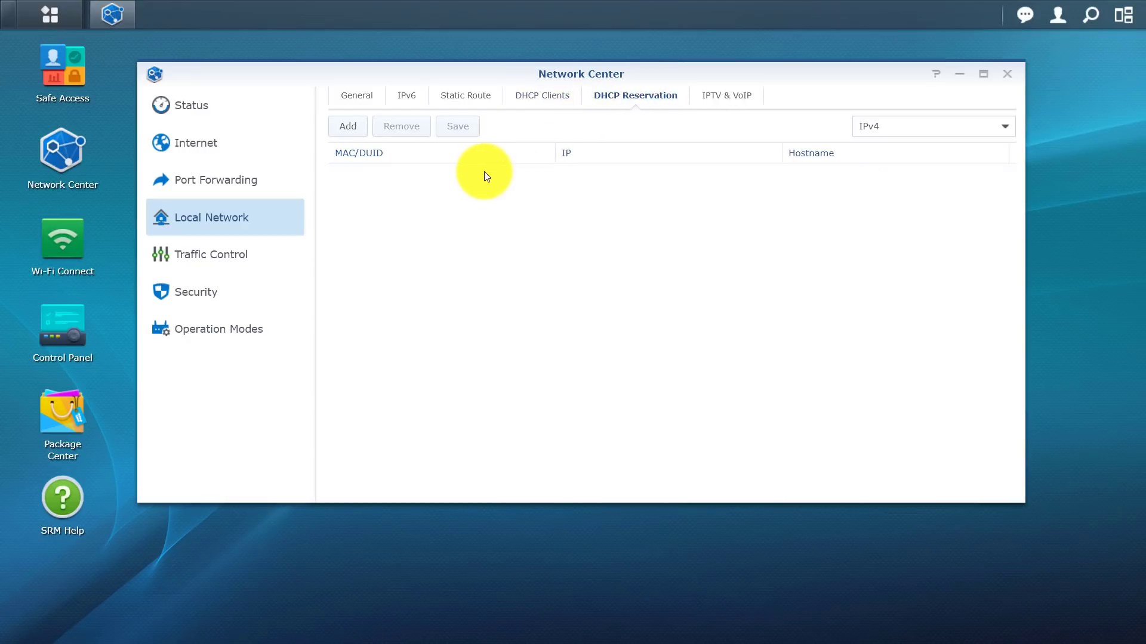
pyautogui.click(708, 102)
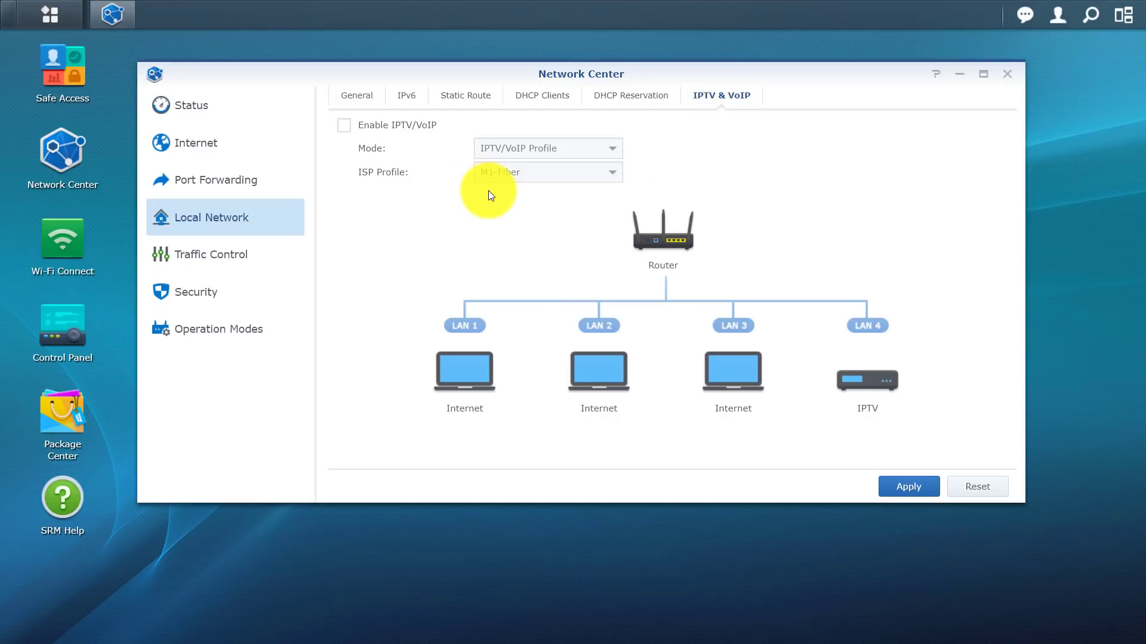
pyautogui.click(191, 250)
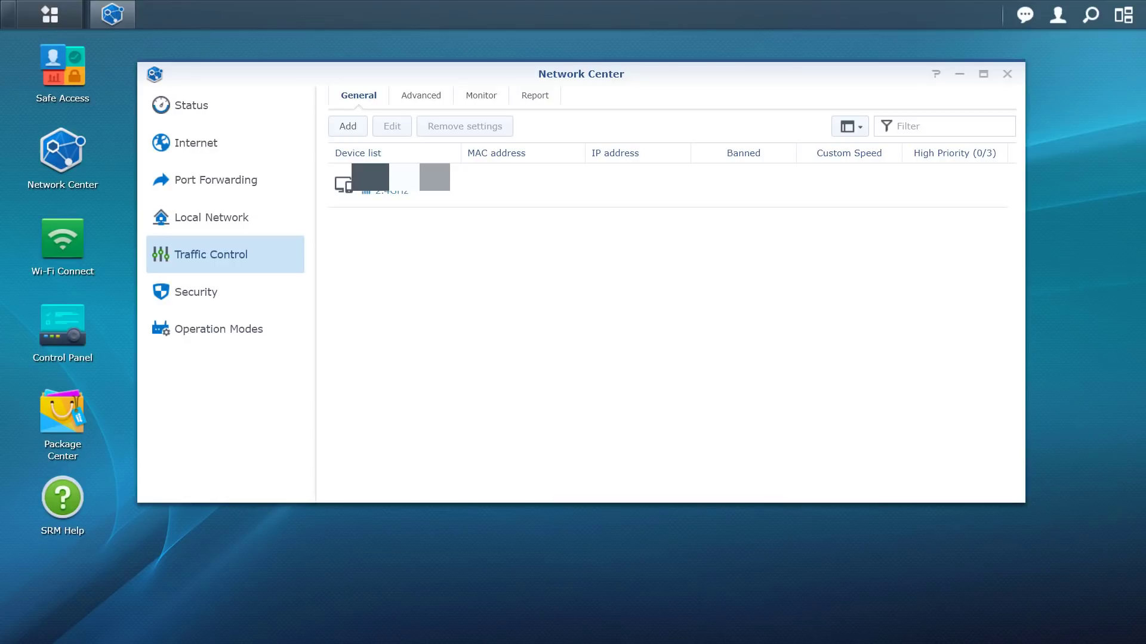
pyautogui.click(417, 95)
pyautogui.click(487, 101)
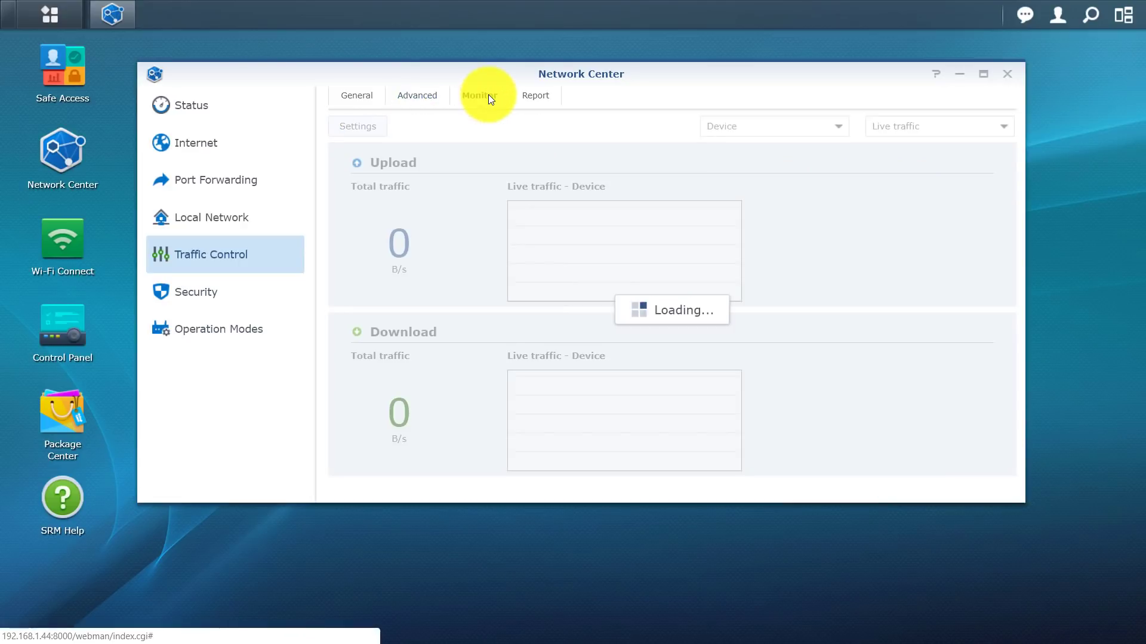
pyautogui.click(545, 100)
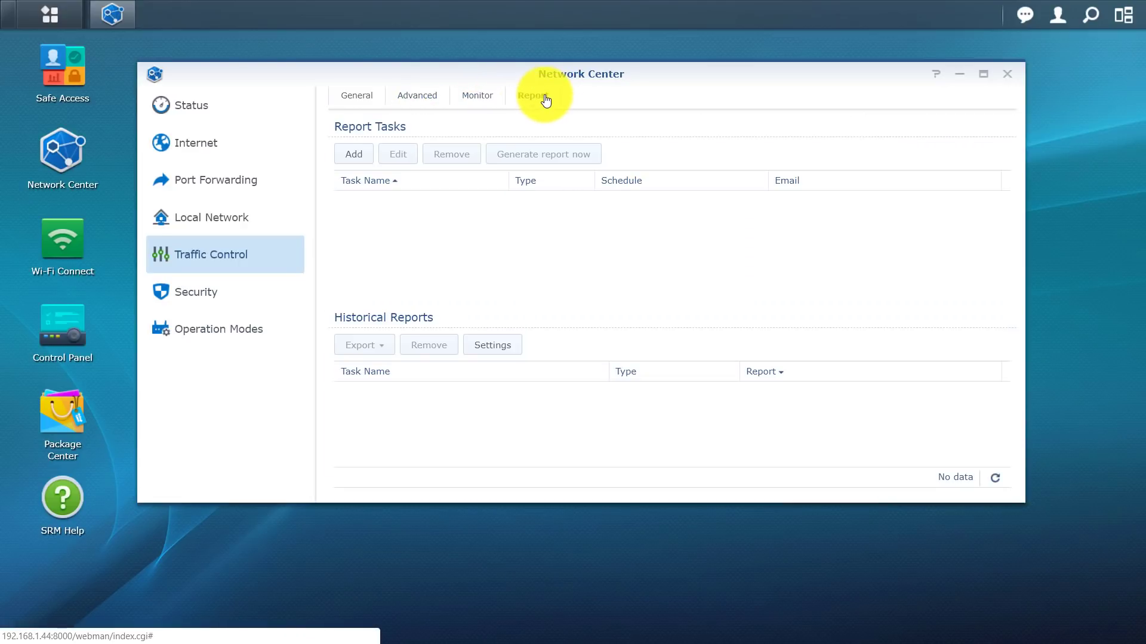
# Step: Review Security's General tab, including the 15-minute logout timer and DoS protection settings
pyautogui.click(186, 298)
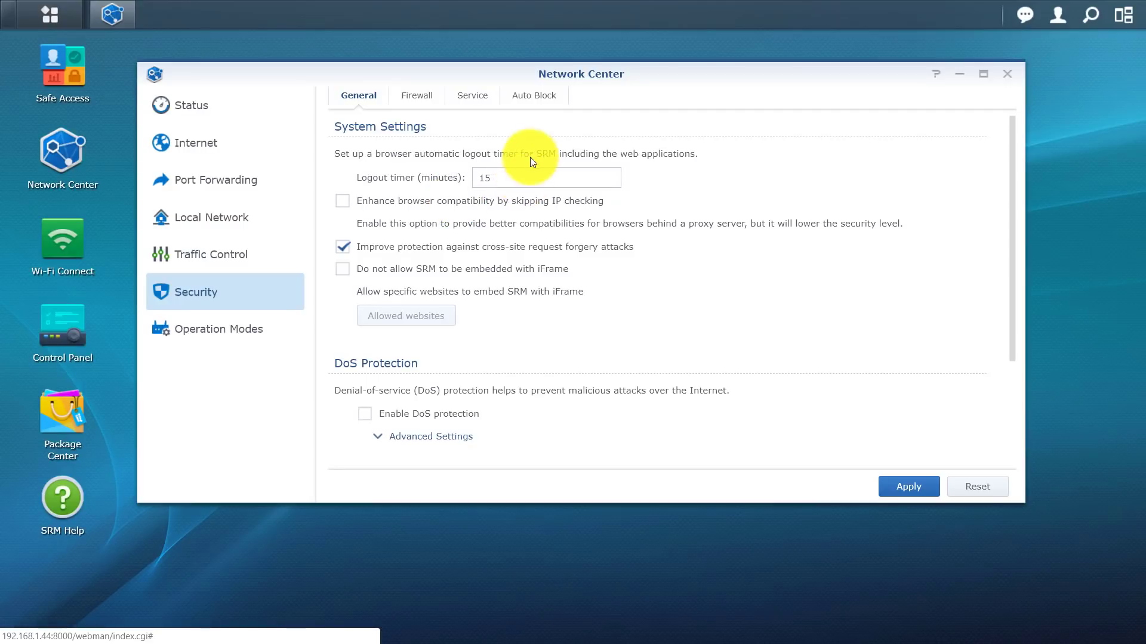
pyautogui.click(518, 181)
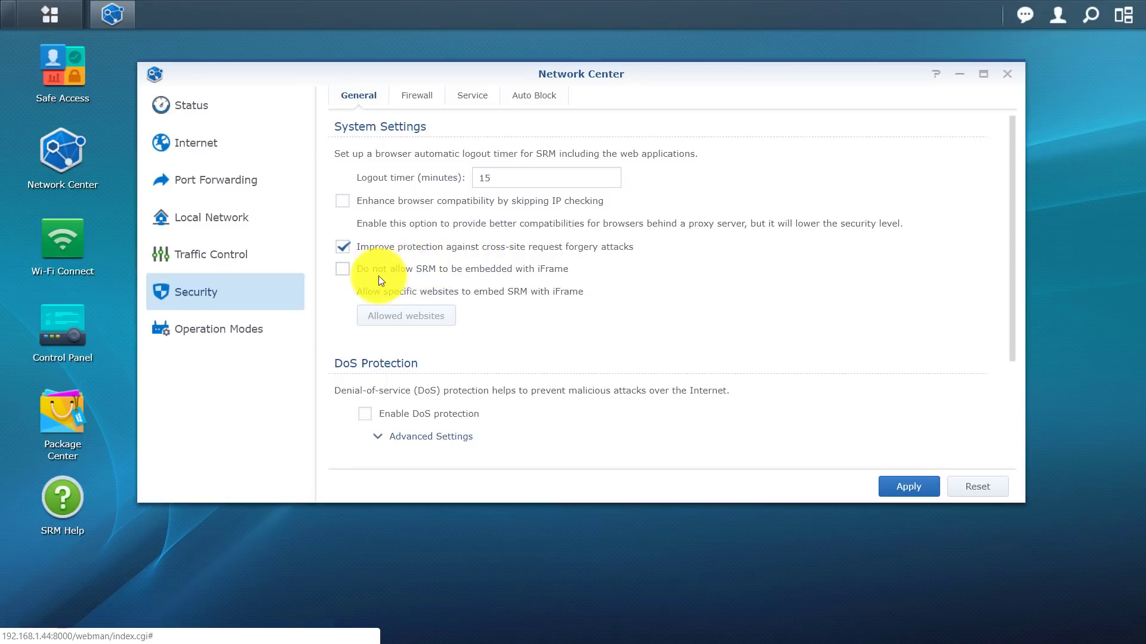
pyautogui.scroll(-2, 486, 296)
pyautogui.scroll(-1, 483, 298)
pyautogui.scroll(3, 465, 297)
pyautogui.scroll(-2, 443, 296)
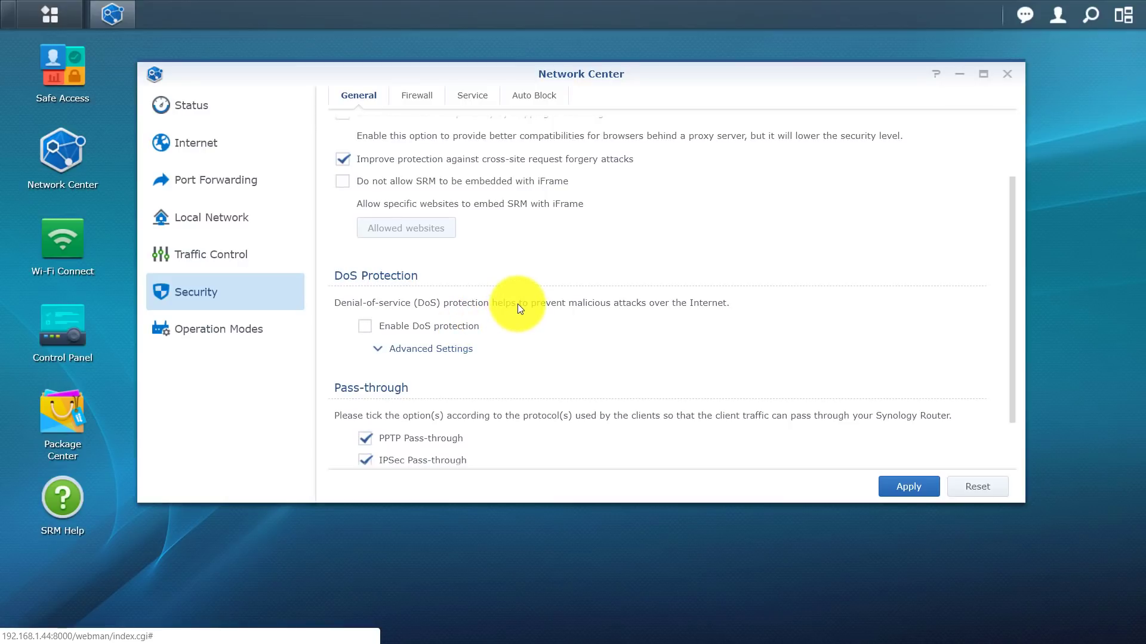
pyautogui.scroll(-1, 529, 310)
# Step: View the firewall rules, cancel out of notification settings, and show the Service list
pyautogui.click(416, 95)
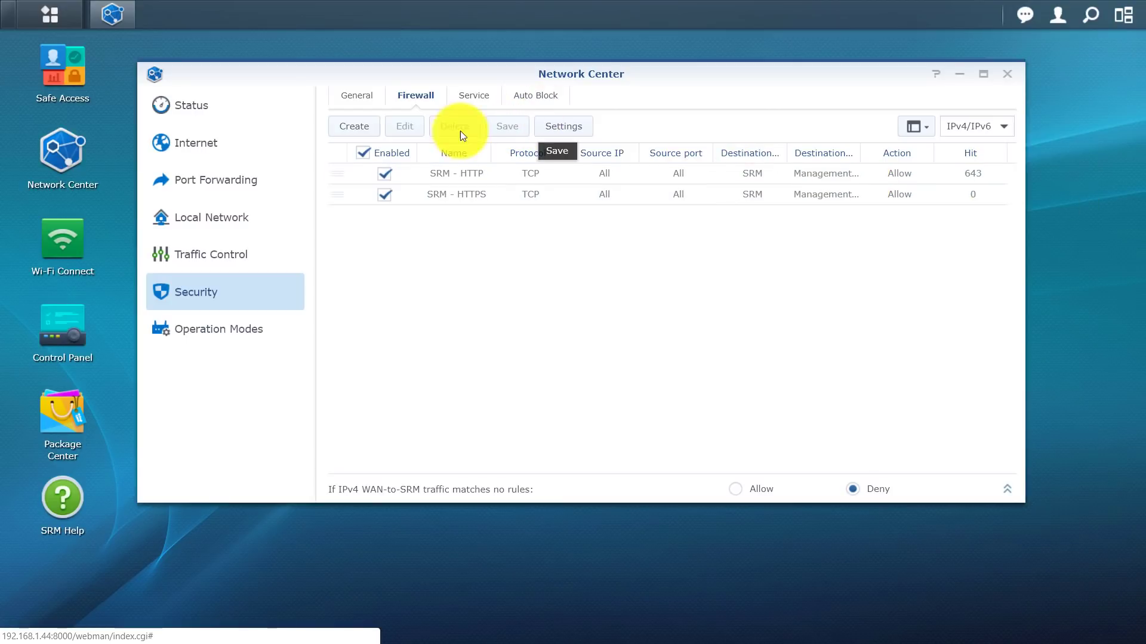
pyautogui.click(559, 122)
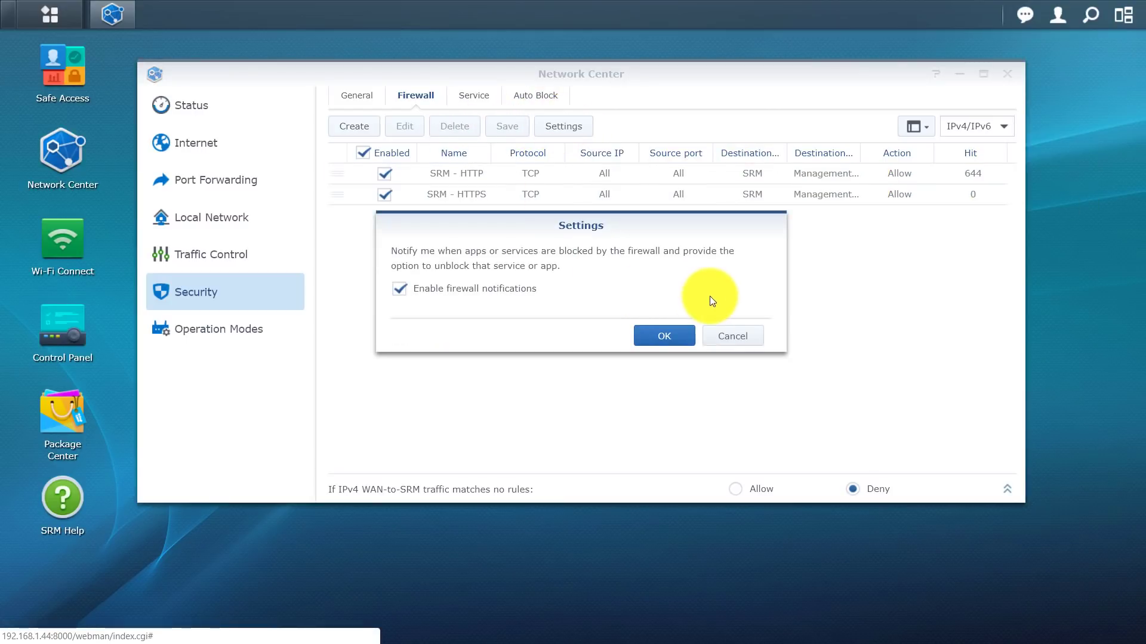
pyautogui.click(733, 338)
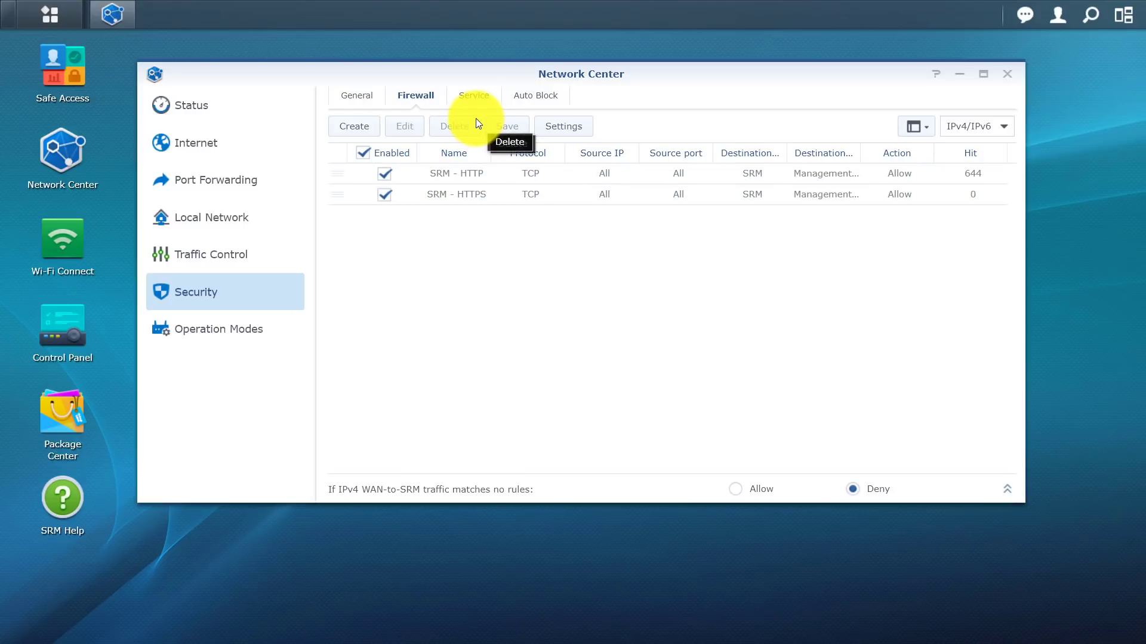
pyautogui.click(474, 93)
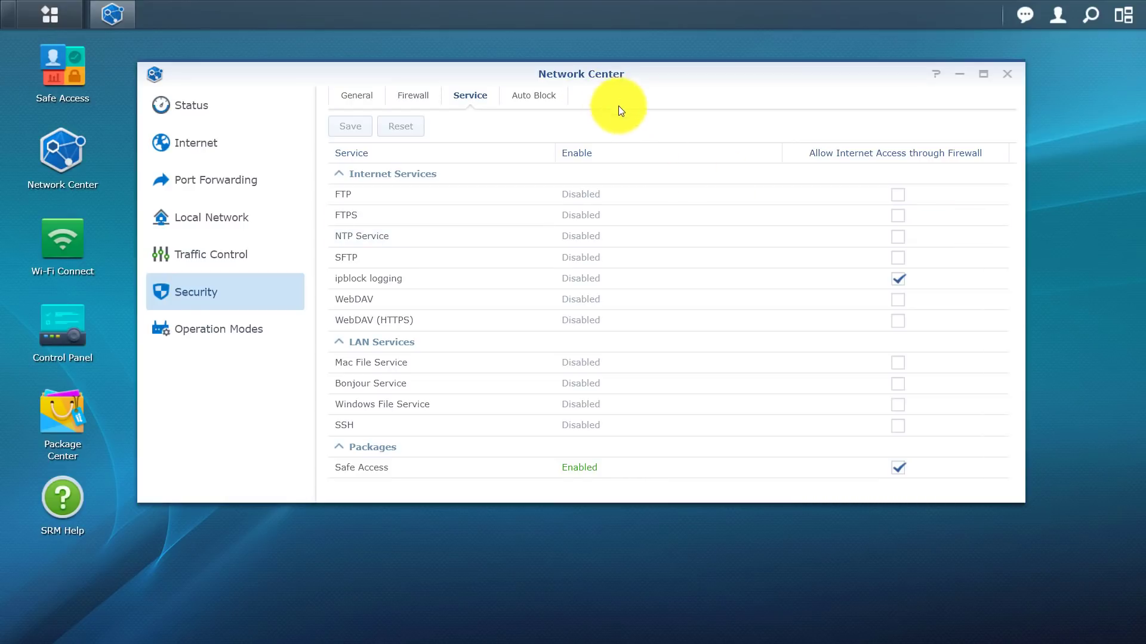
# Step: View Auto Block's 10-attempts-in-5-minutes settings, tick auto block, then leave for Operation Modes
pyautogui.click(525, 95)
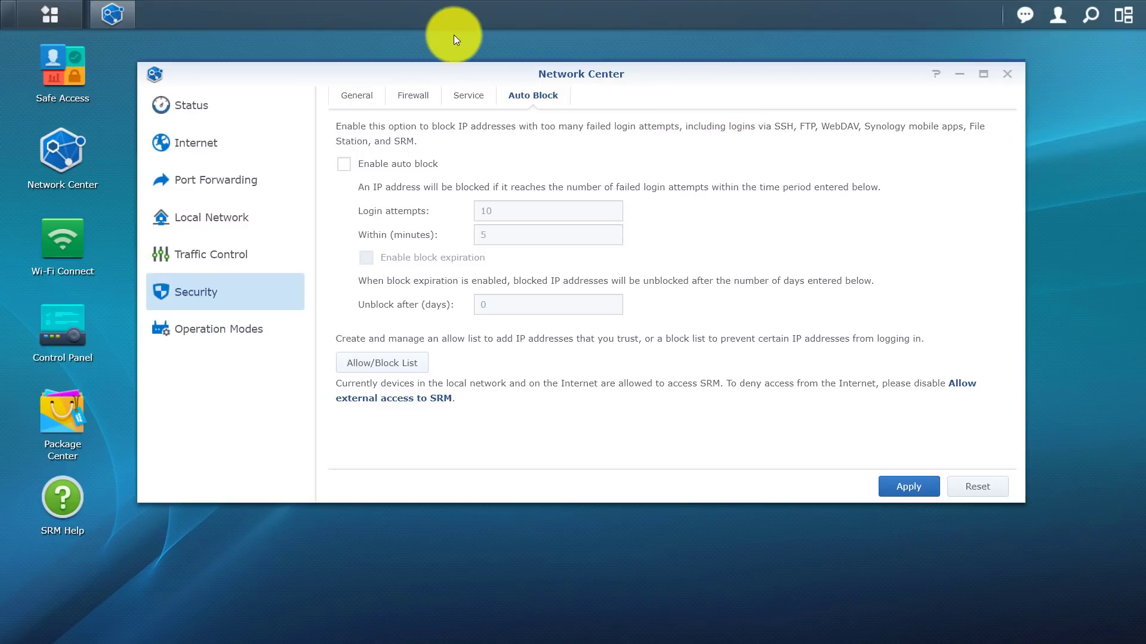
pyautogui.click(501, 215)
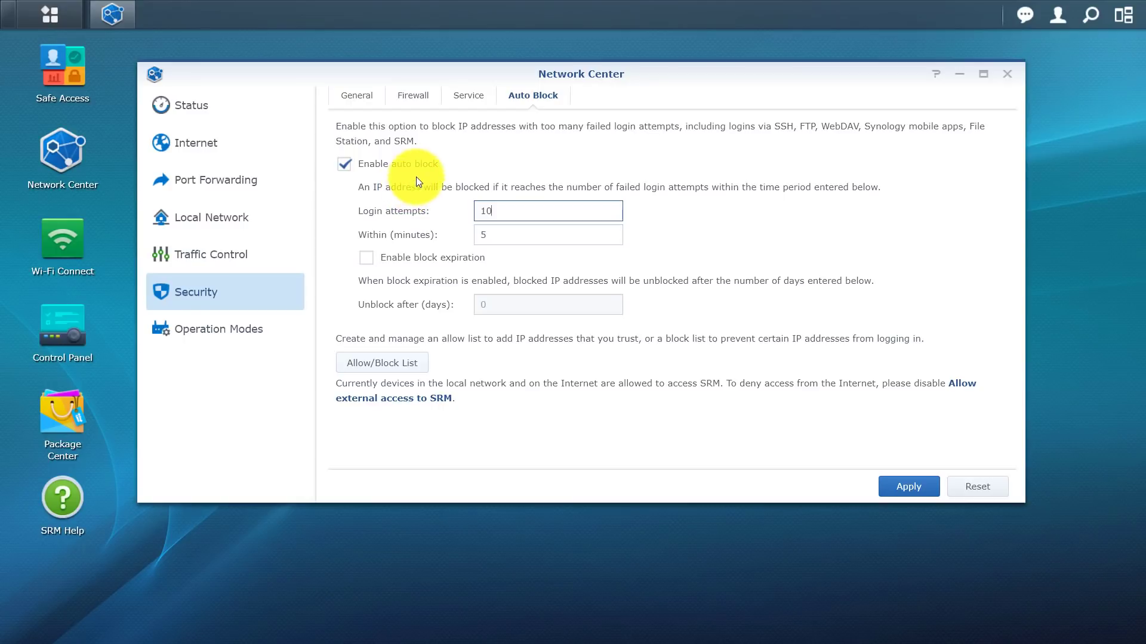
pyautogui.click(344, 163)
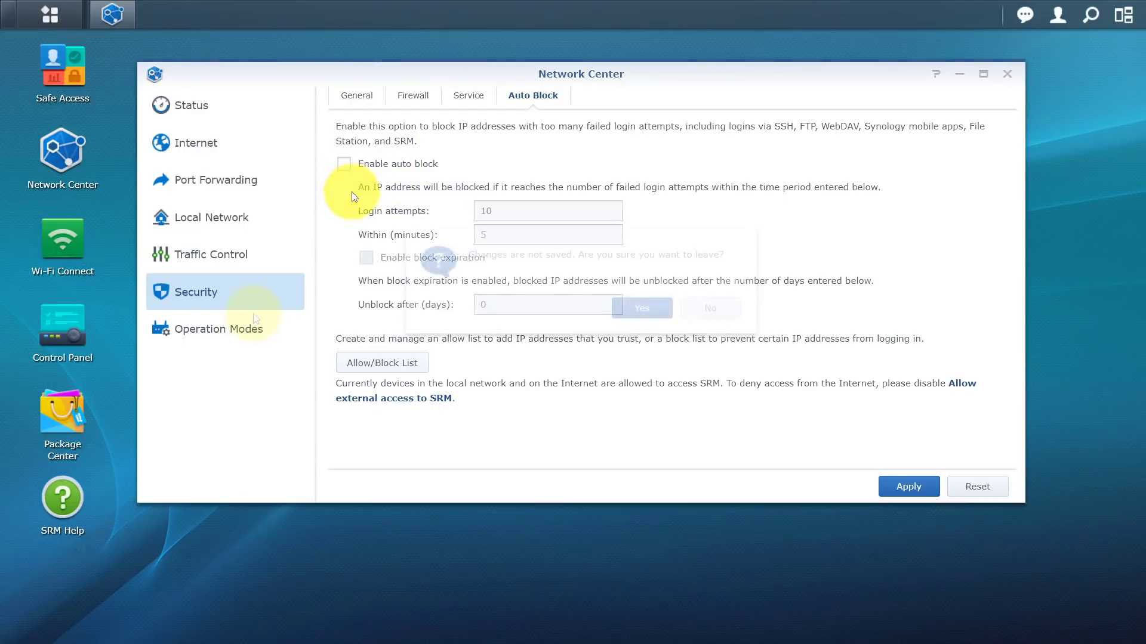
# Step: Discard the unsaved Auto Block change and view the Operation Modes Wireless Router information
pyautogui.click(643, 315)
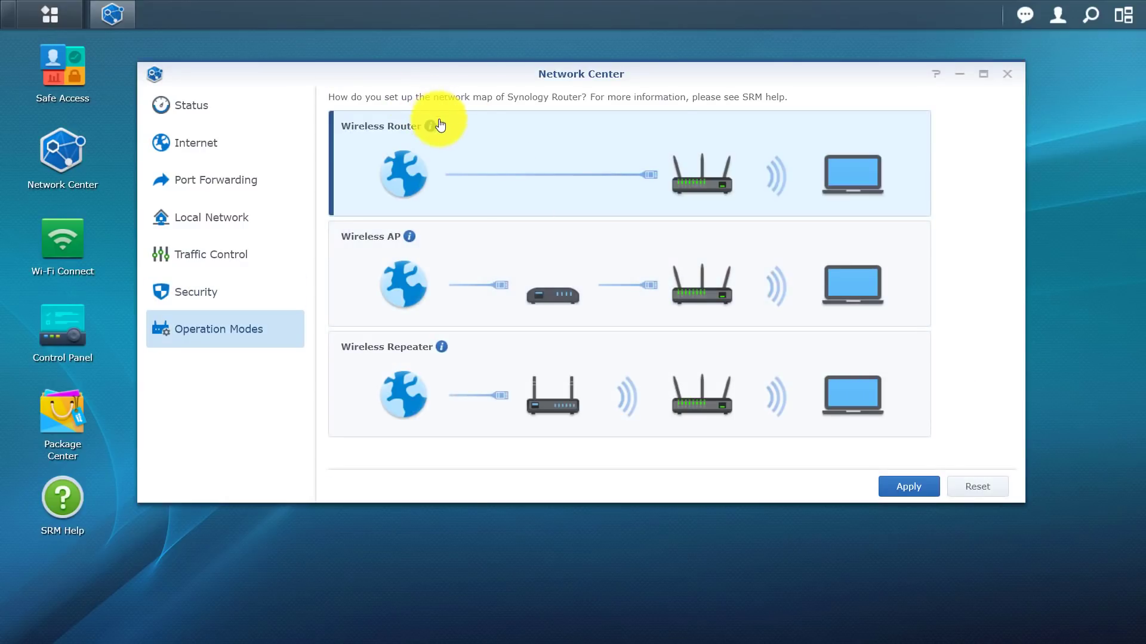
pyautogui.moveTo(426, 124)
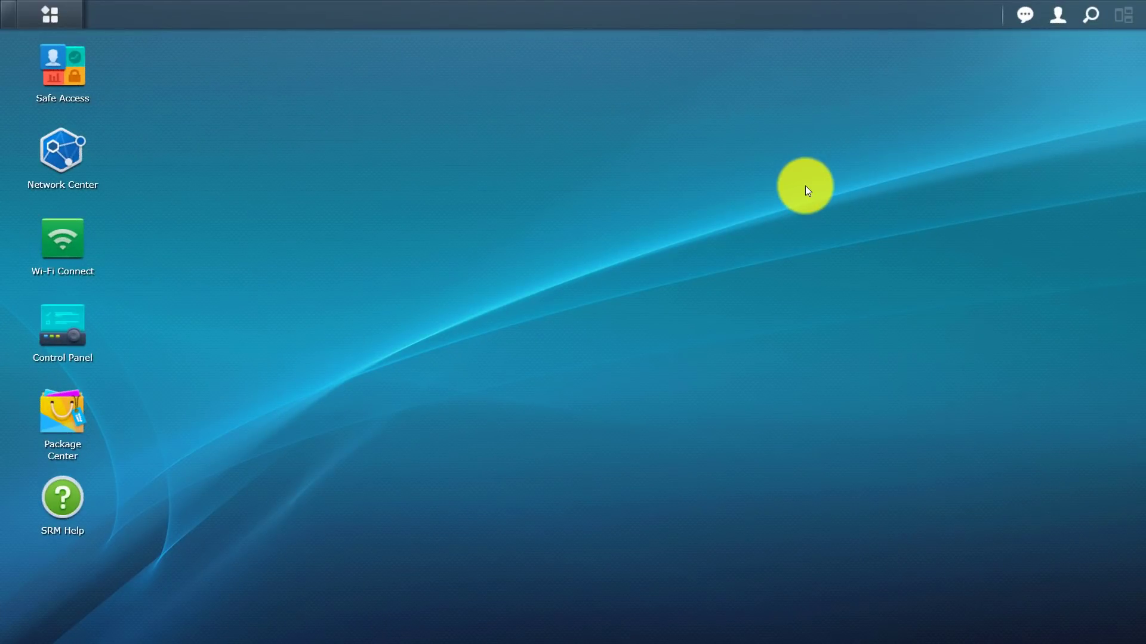
pyautogui.click(62, 74)
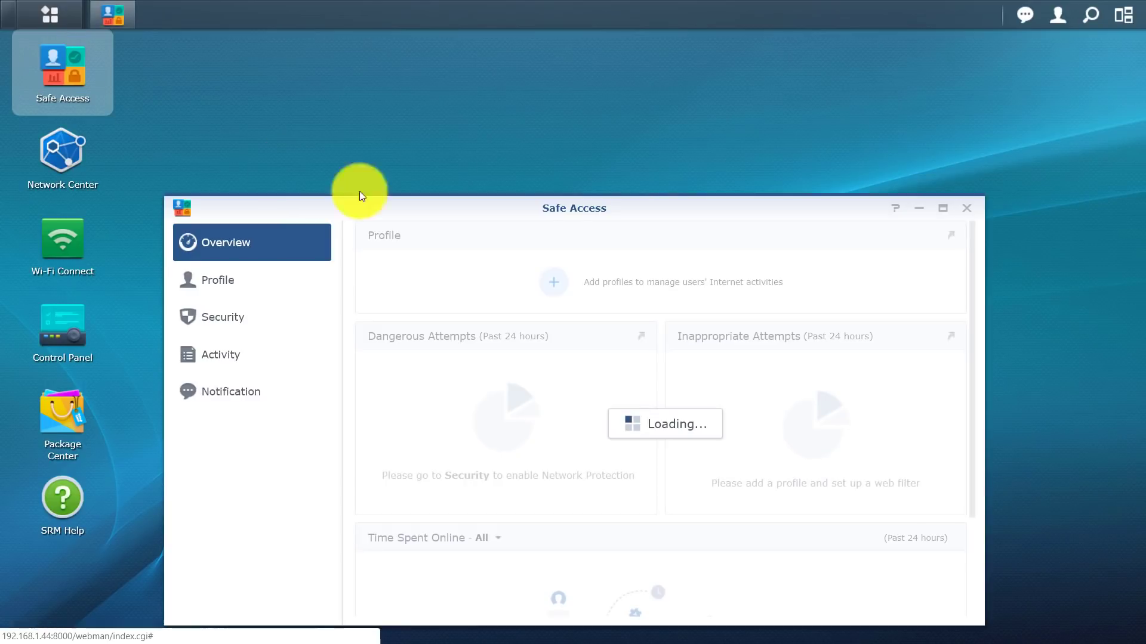
pyautogui.moveTo(526, 216); pyautogui.dragTo(532, 117)
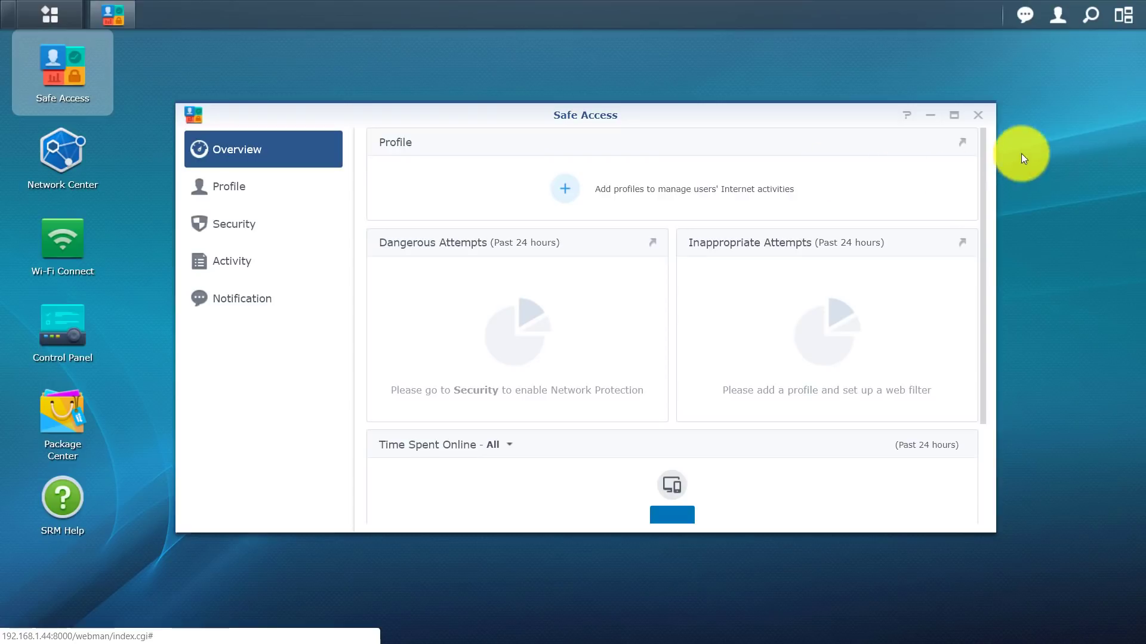
pyautogui.click(977, 114)
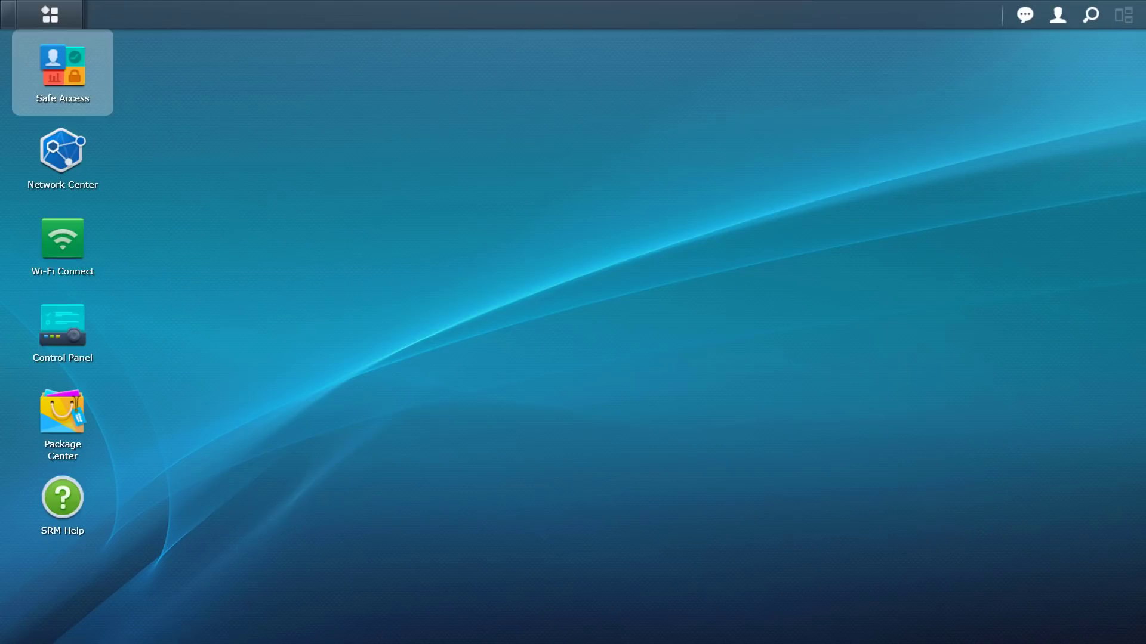